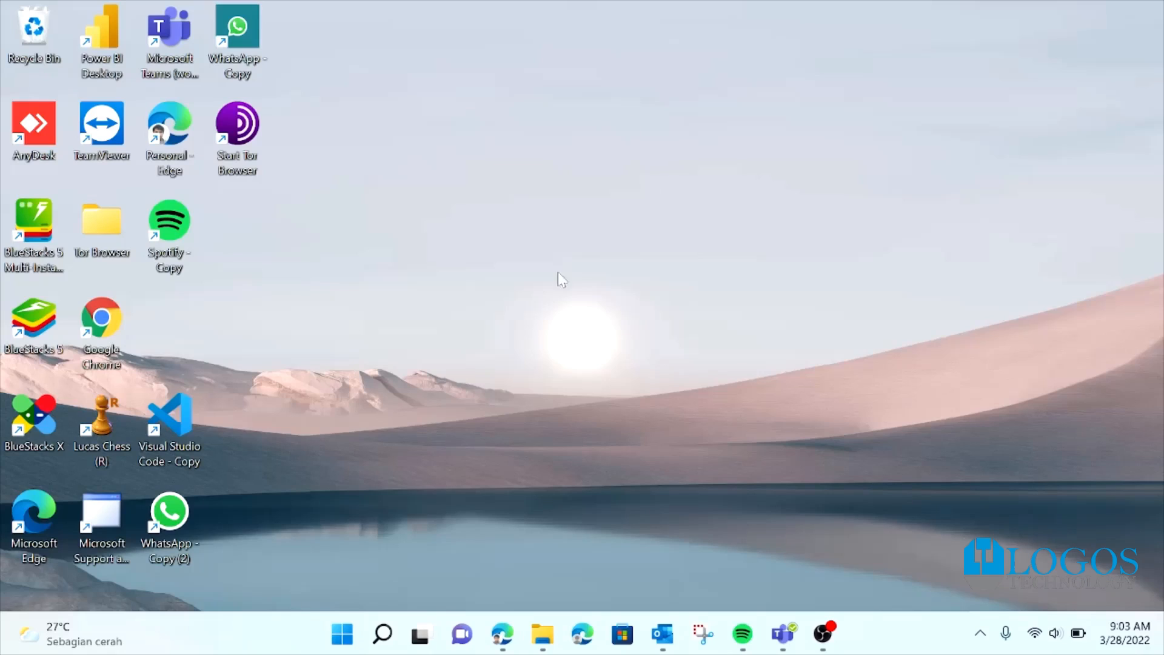
Step: Open office.com in a new Edge InPrivate window and go to the Microsoft sign-in page
mouse_move(507, 643)
right_click(494, 647)
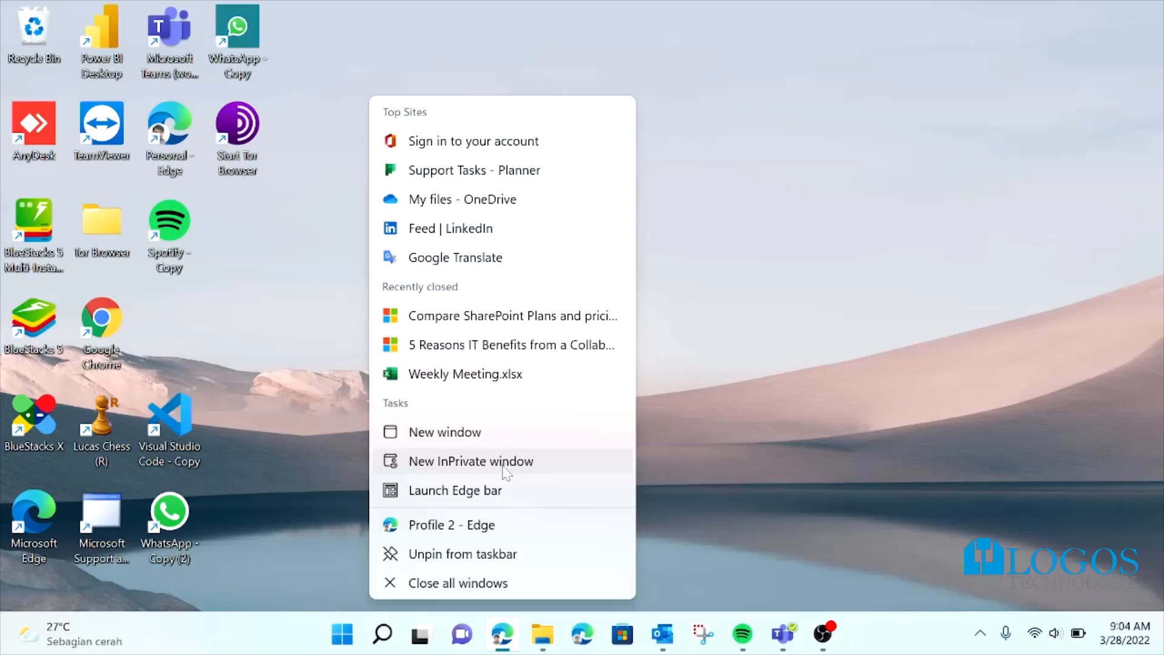
left_click(503, 463)
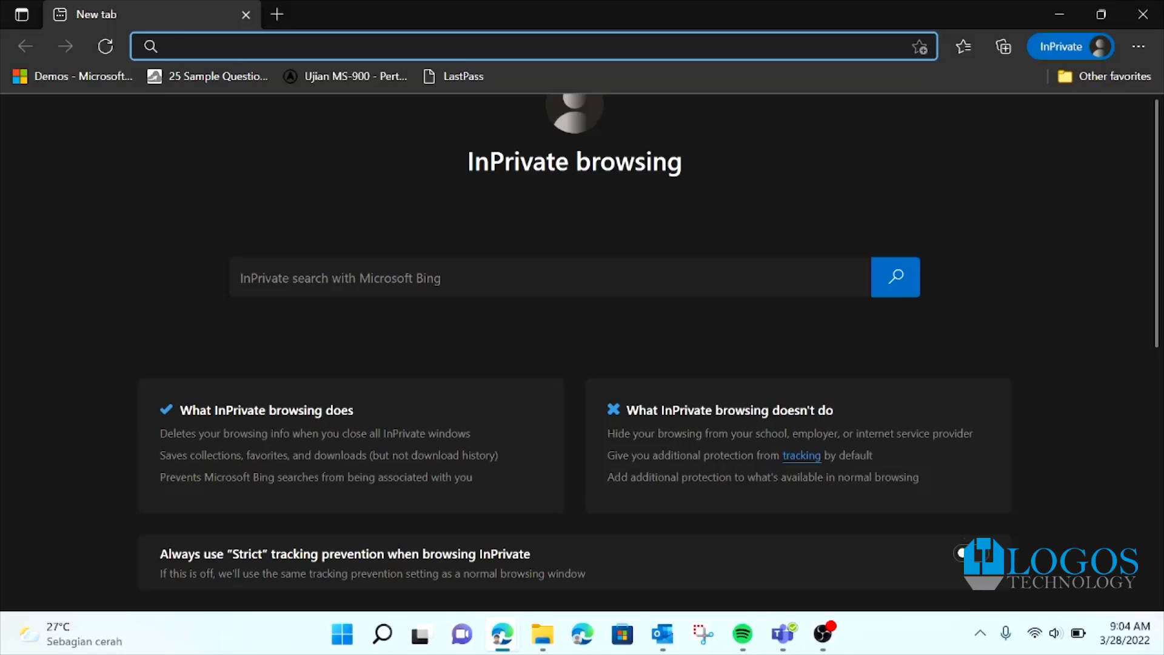
type("off")
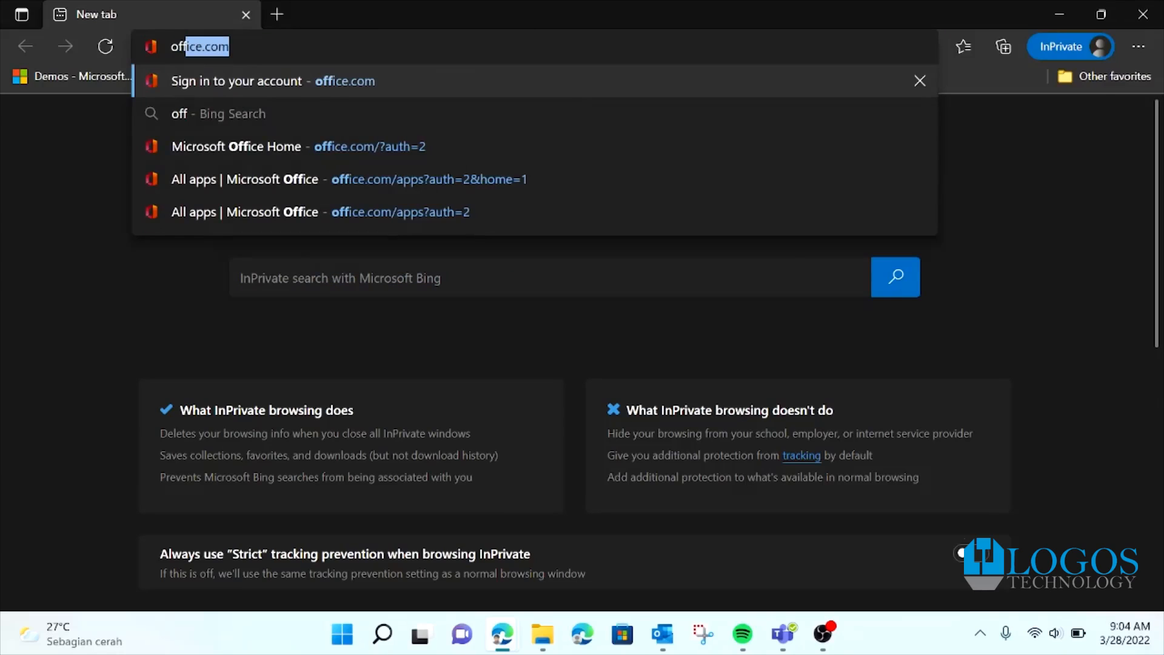
key("Return")
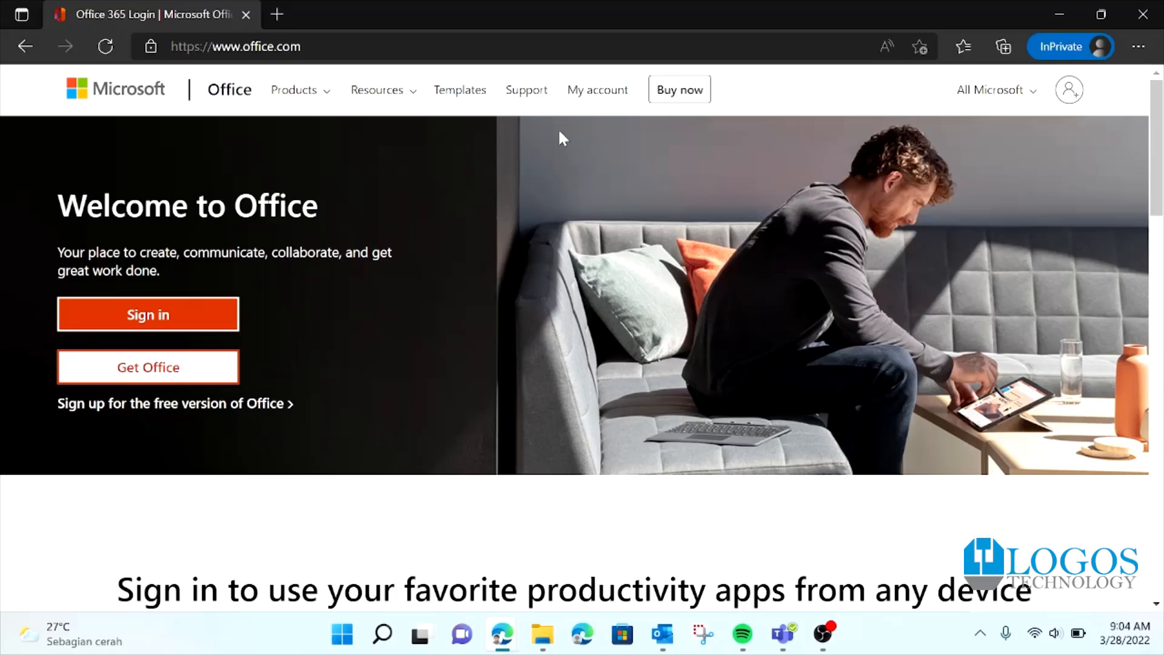
left_click(156, 314)
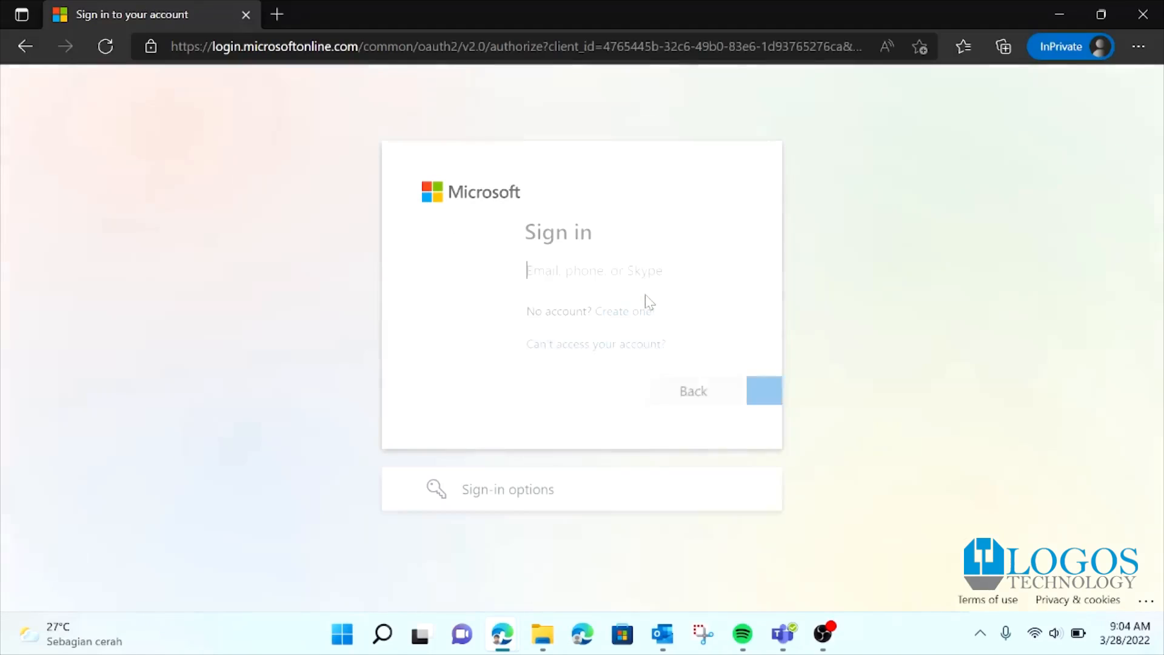
Step: Enter the organisation's work account e-mail address and continue to the password step
left_click(456, 267)
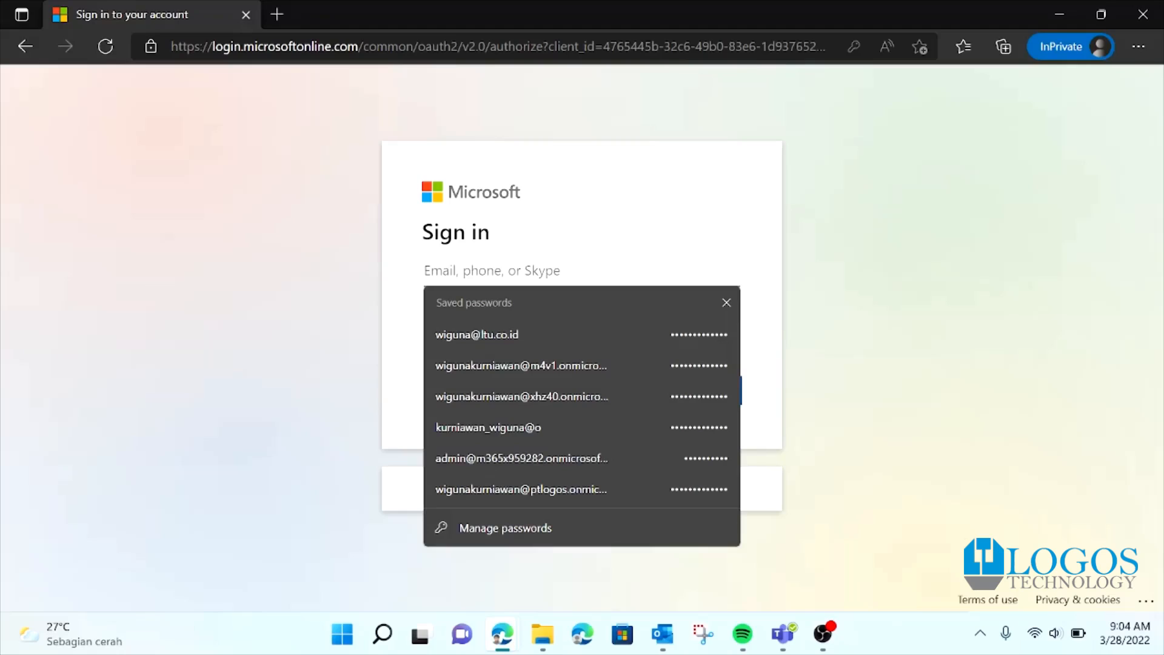
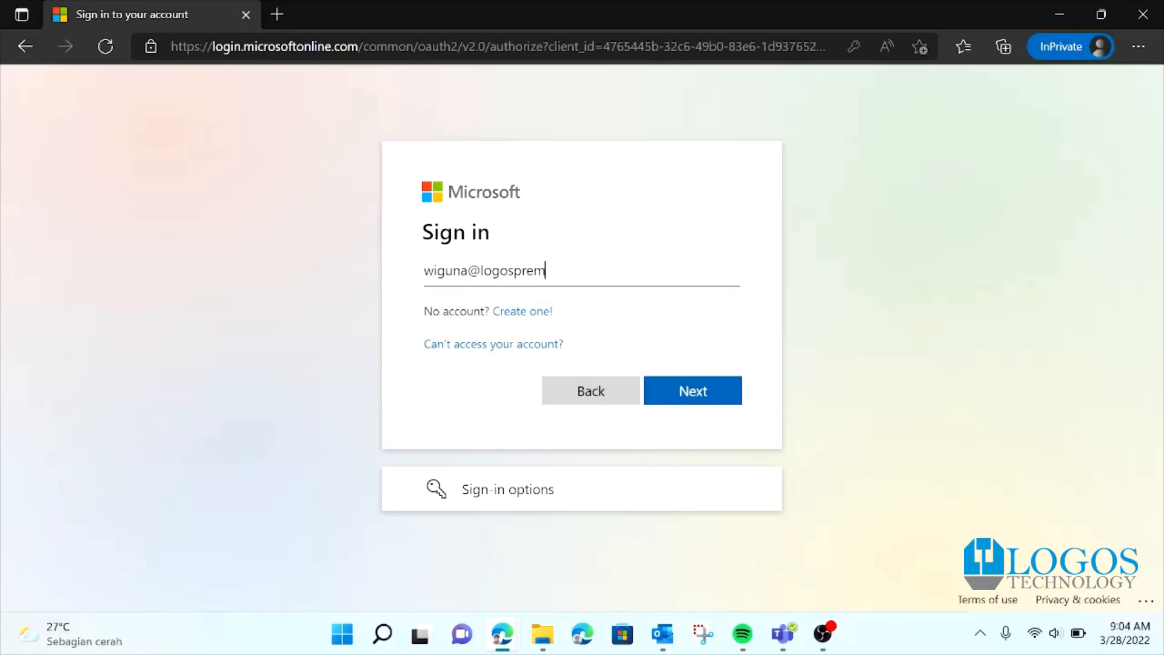
left_click(664, 390)
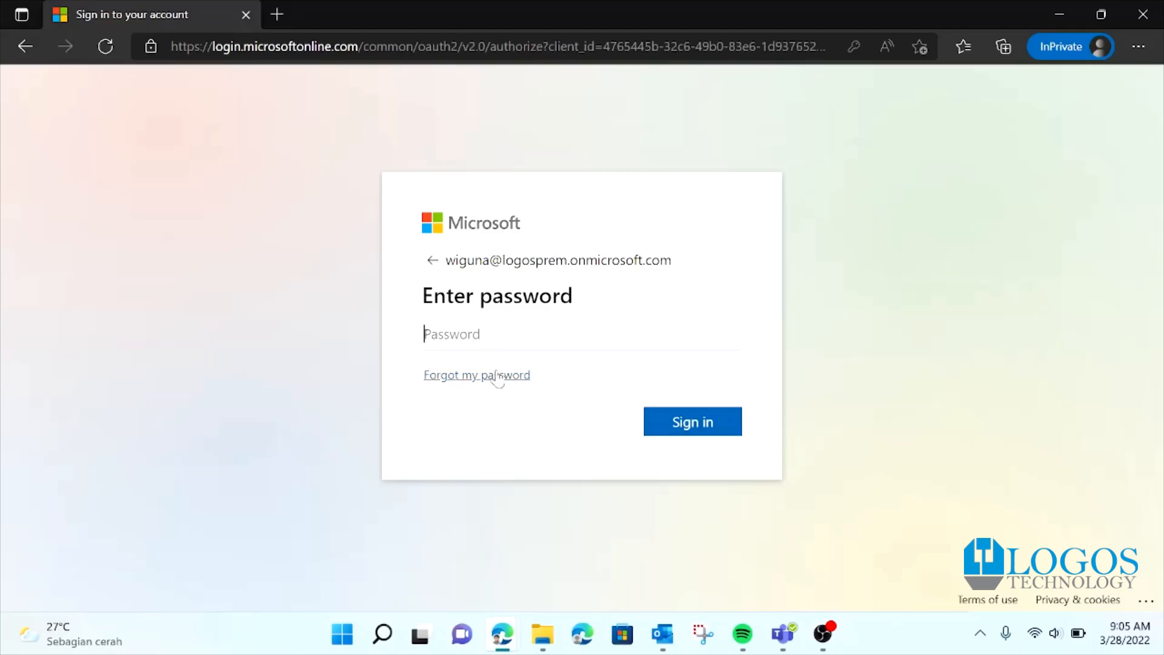
Step: Enter the account password, submit it, and tick Don't show this again
left_click(498, 335)
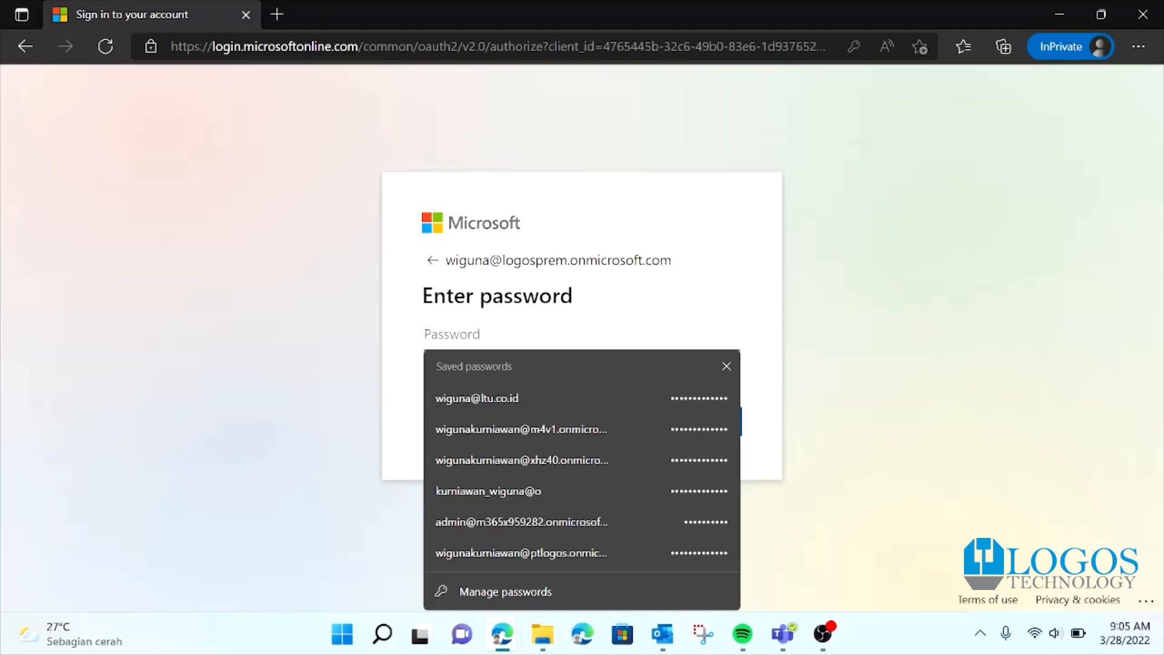
type("••")
key("BackSpace")
key("BackSpace")
type("••••••••••")
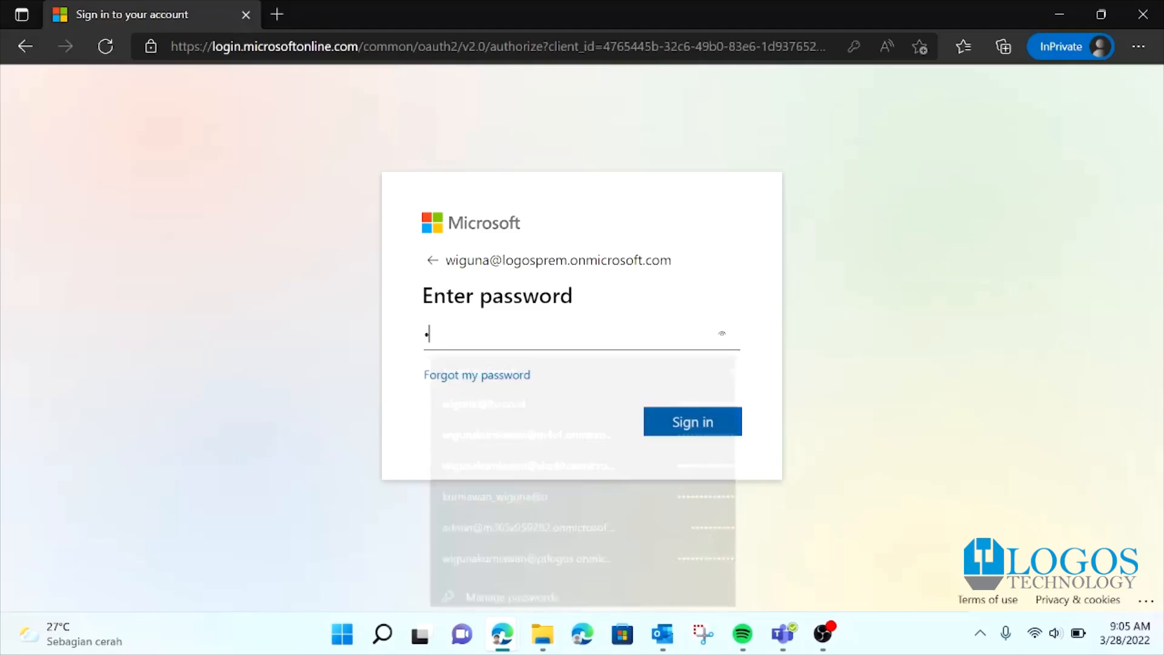
type("••")
key("Return")
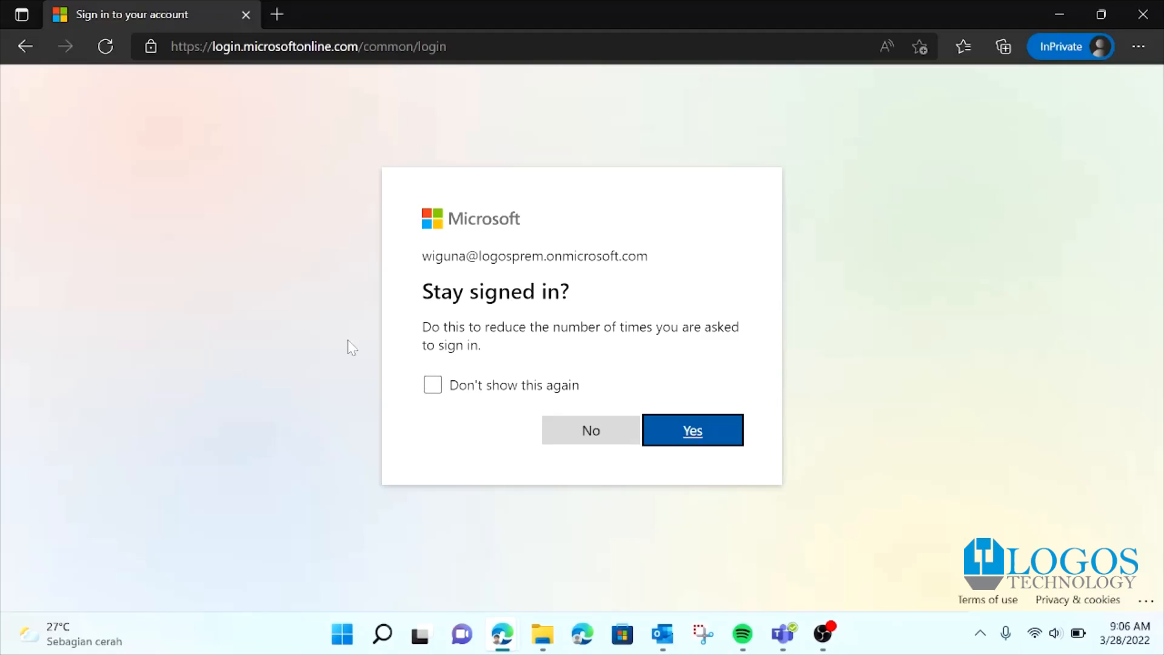
left_click(444, 386)
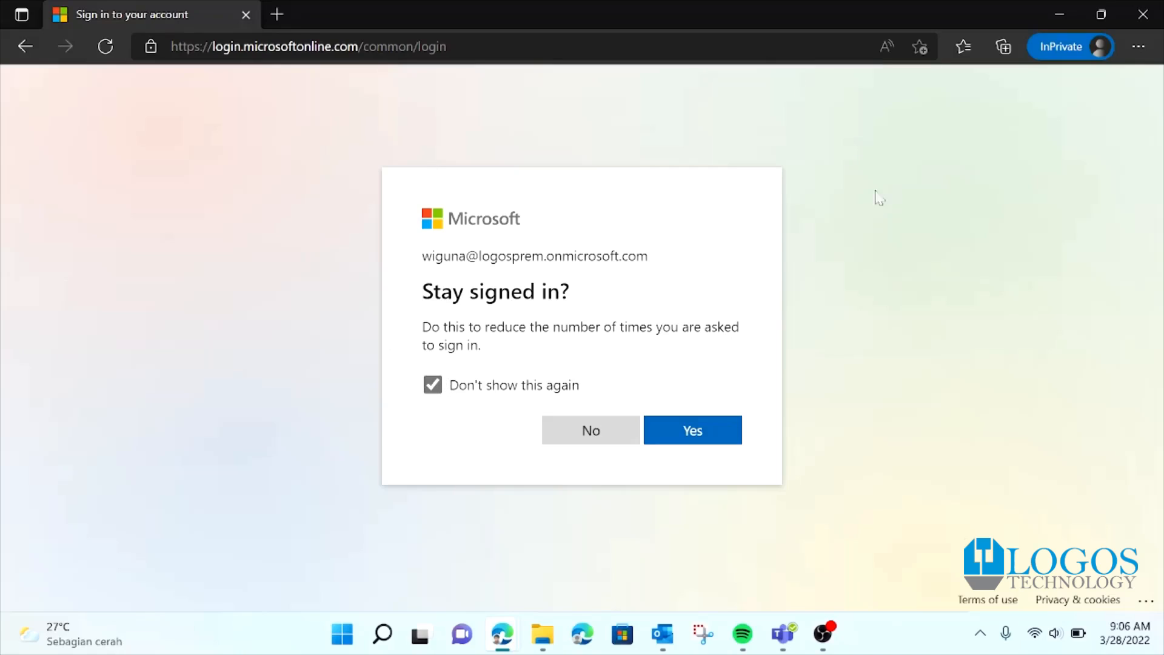
Step: Agree to stay signed in, then check and close the account details panel
left_click(691, 429)
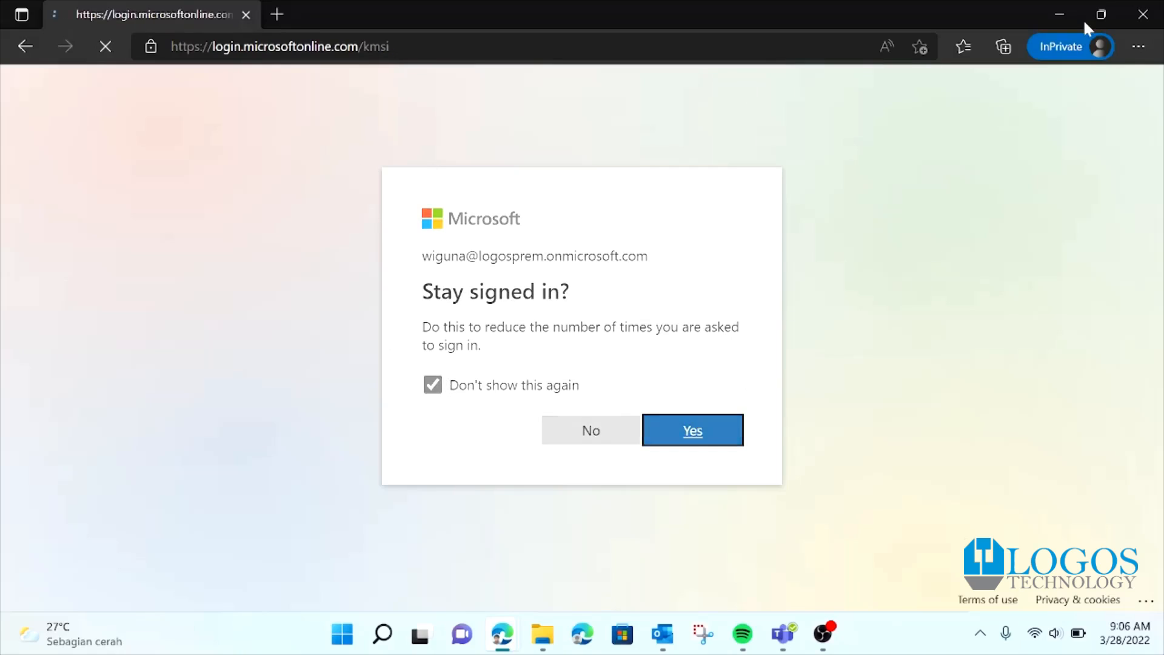
mouse_move(1085, 23)
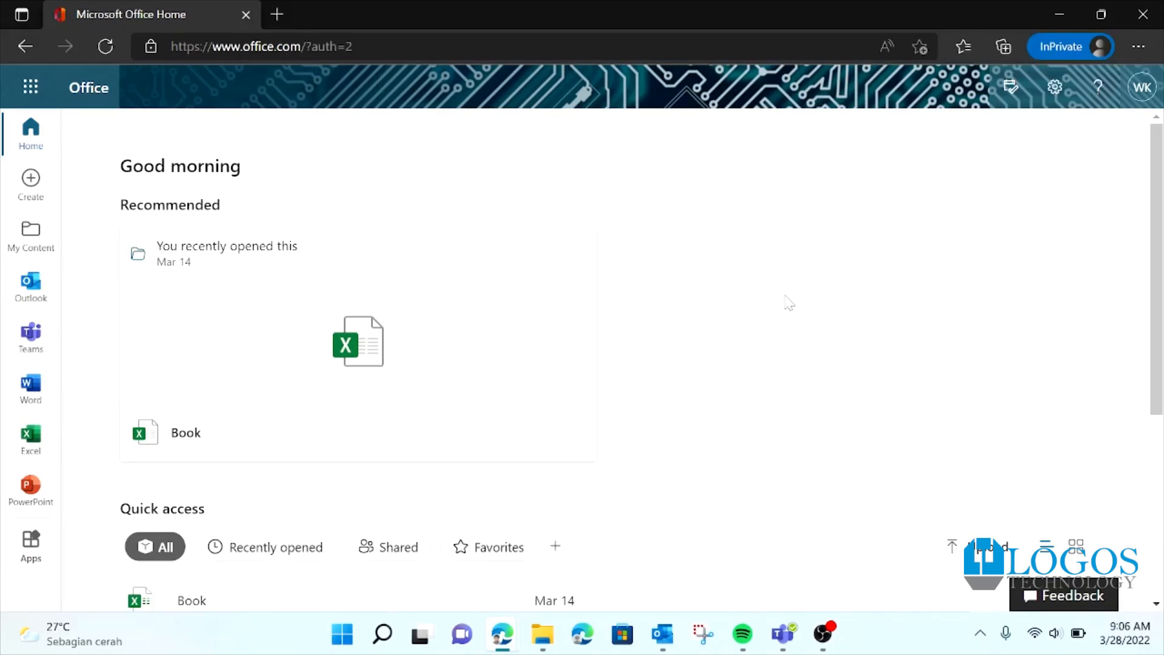
left_click(1155, 95)
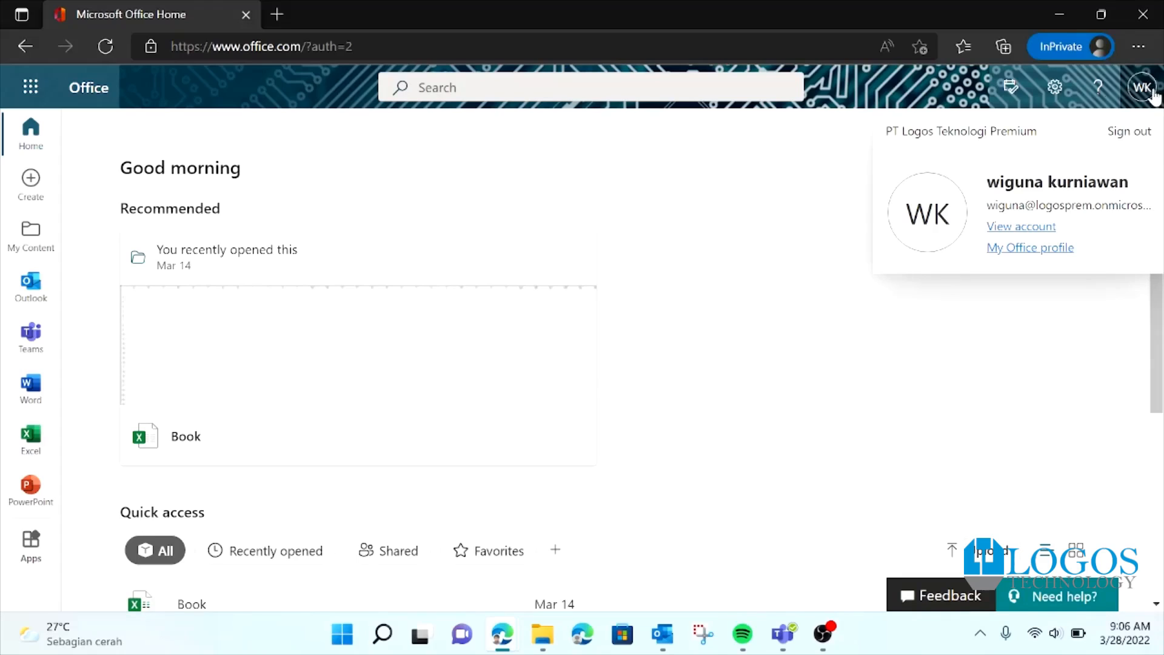
left_click(773, 228)
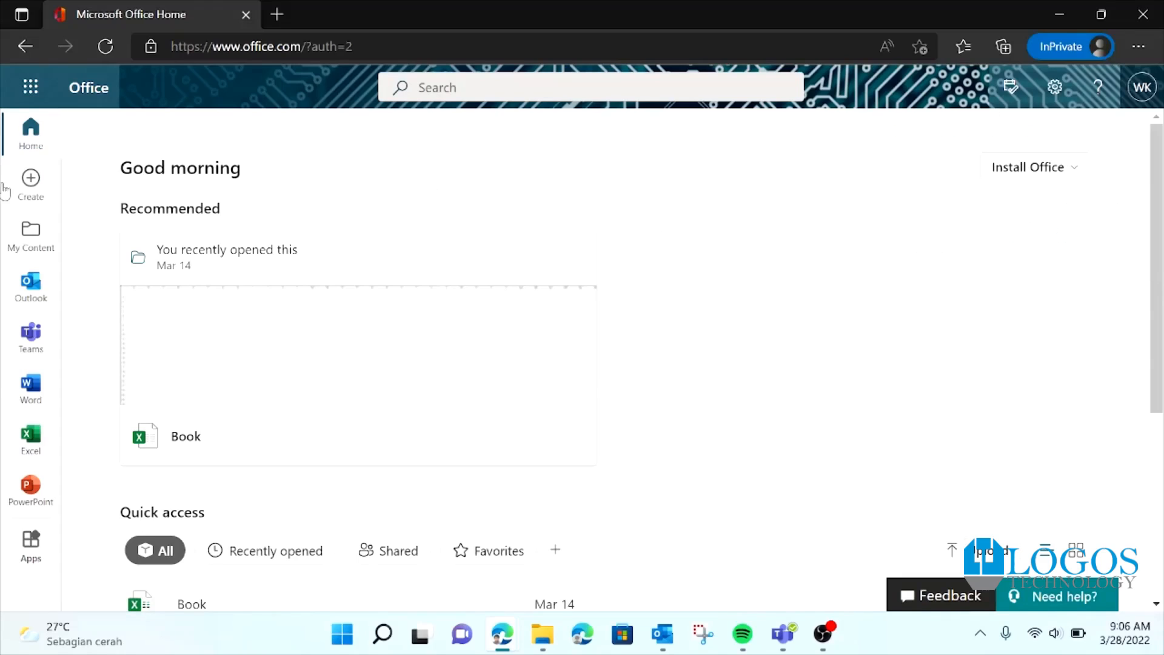
Step: Search Office for 'admin' and open the Microsoft 365 apps list
left_click(545, 88)
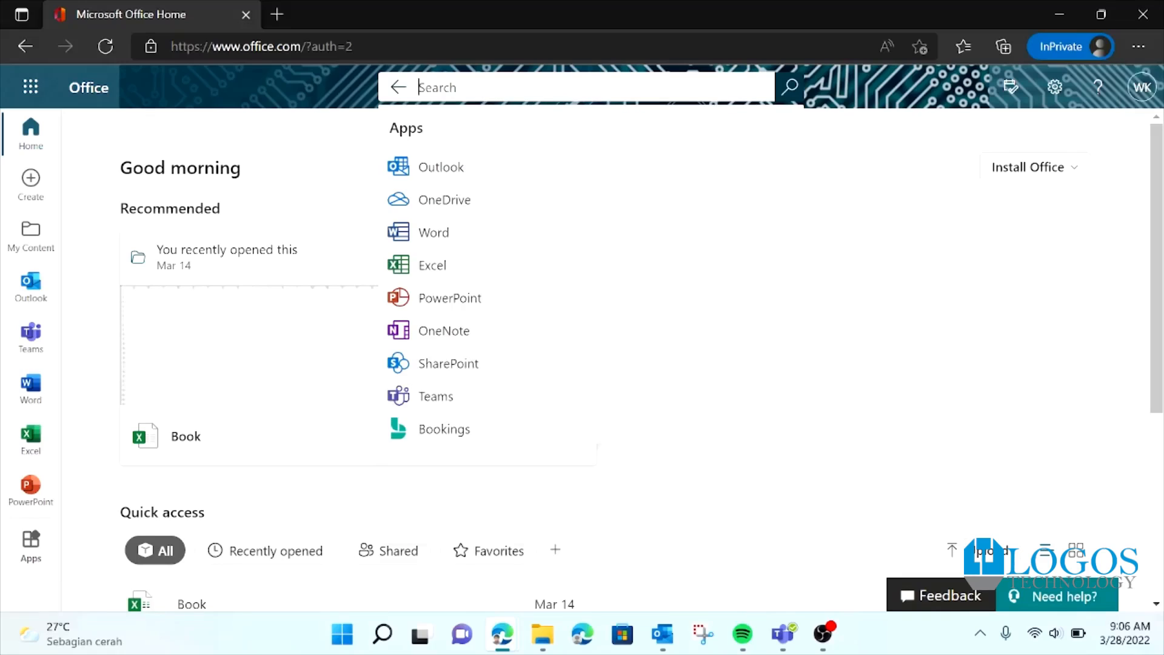
type("admin")
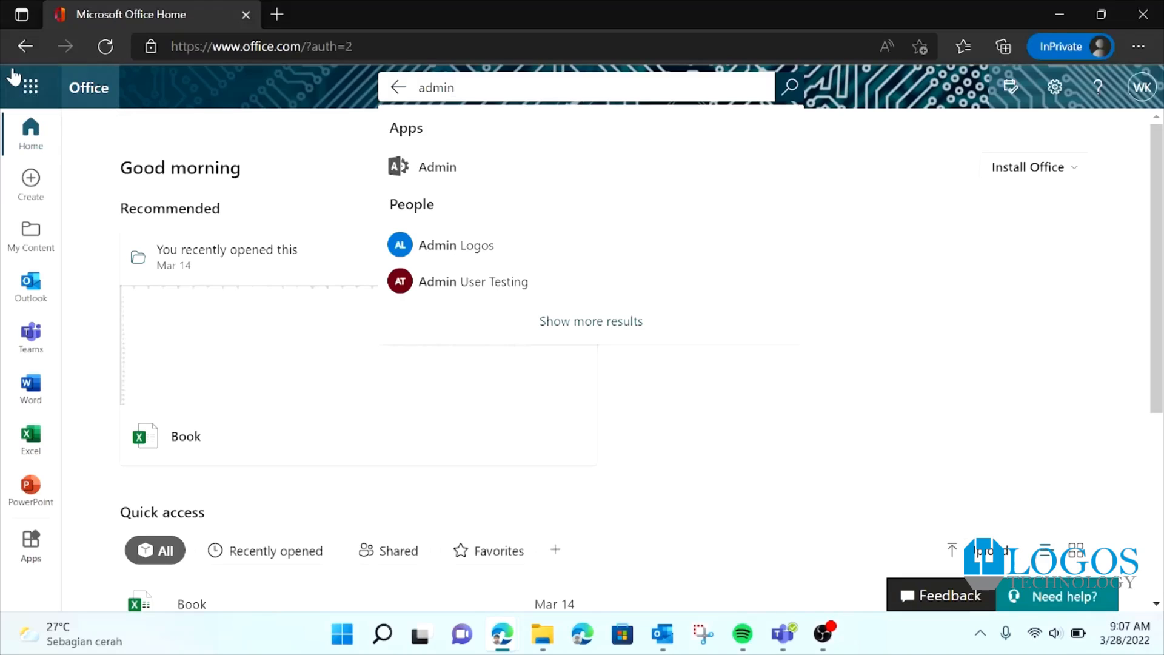
left_click(30, 87)
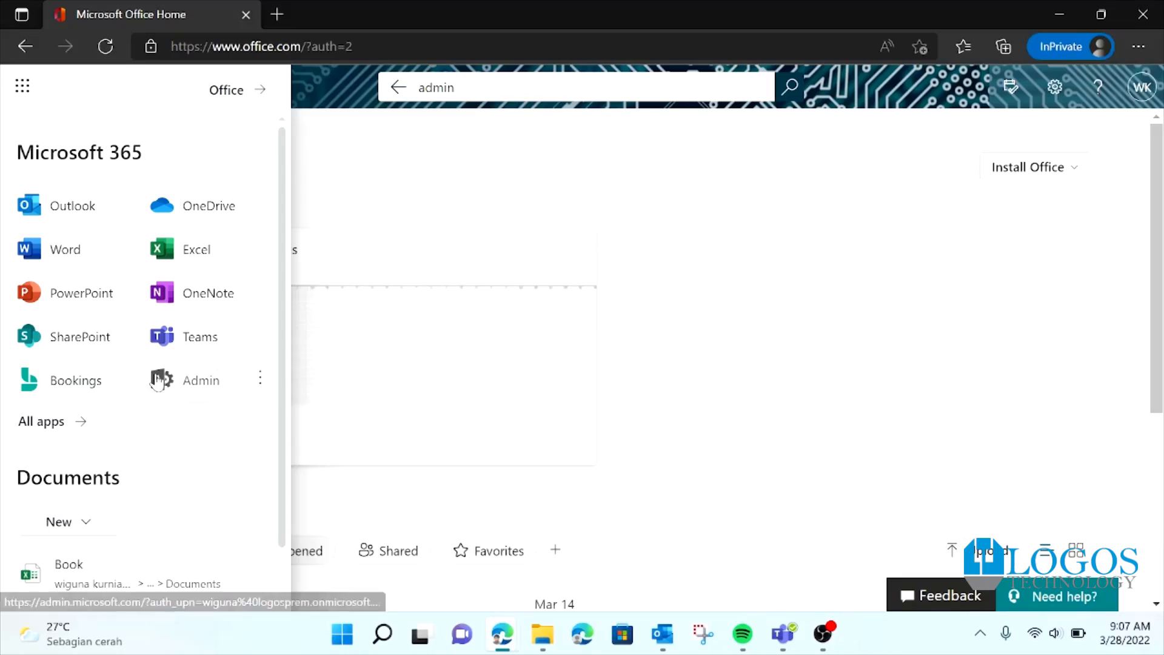
Step: Open the Microsoft 365 admin center and show all navigation down to Admin centers
left_click(172, 382)
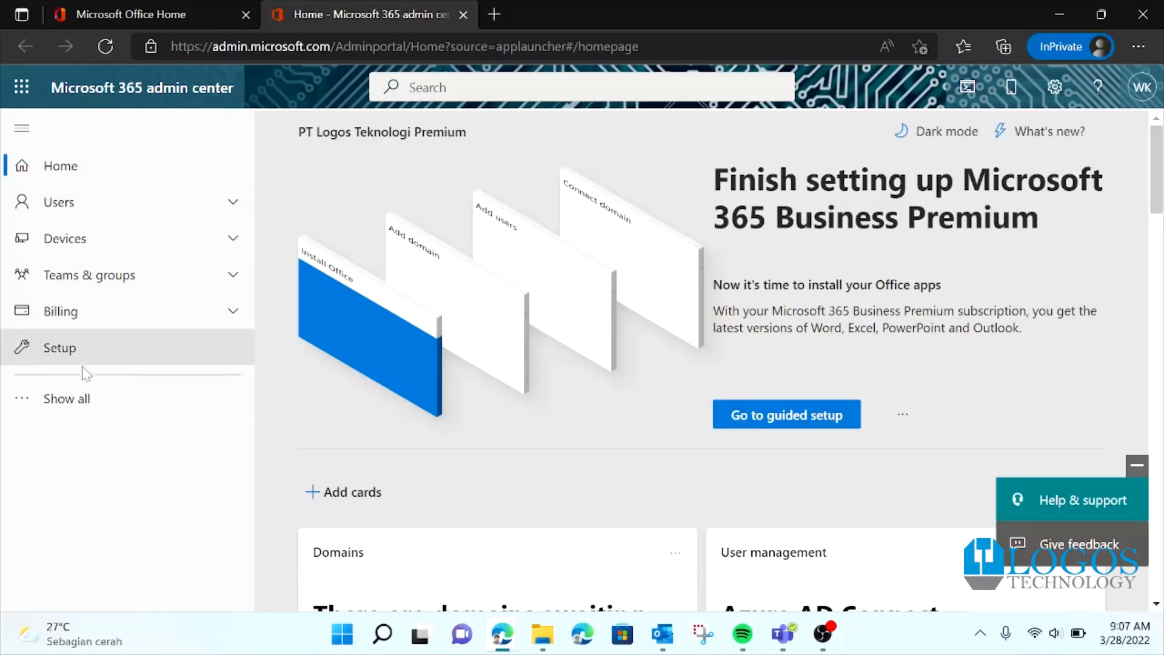
left_click(86, 409)
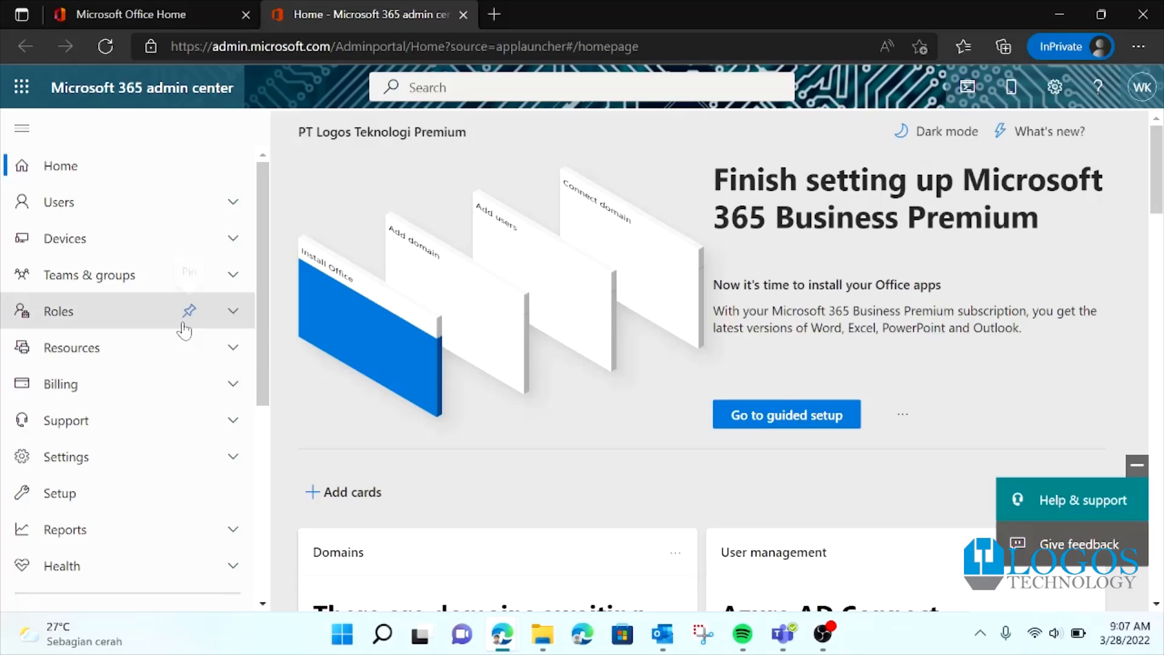
scroll(184, 330, "down", 3)
scroll(184, 332, "down", 1)
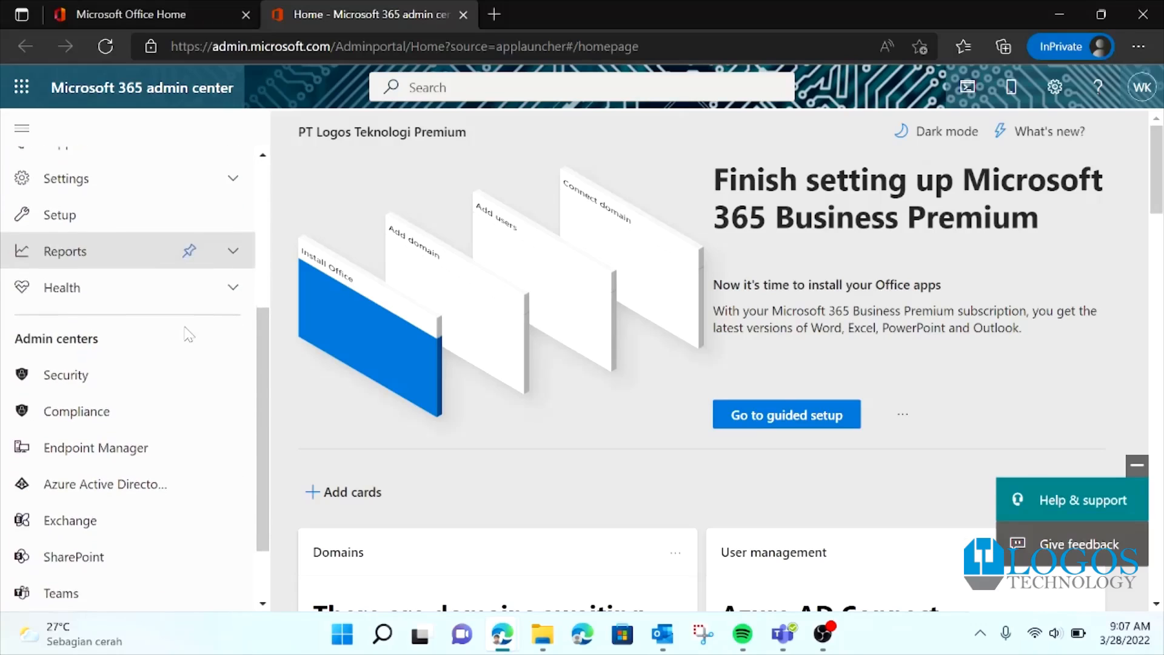
scroll(188, 333, "down", 3)
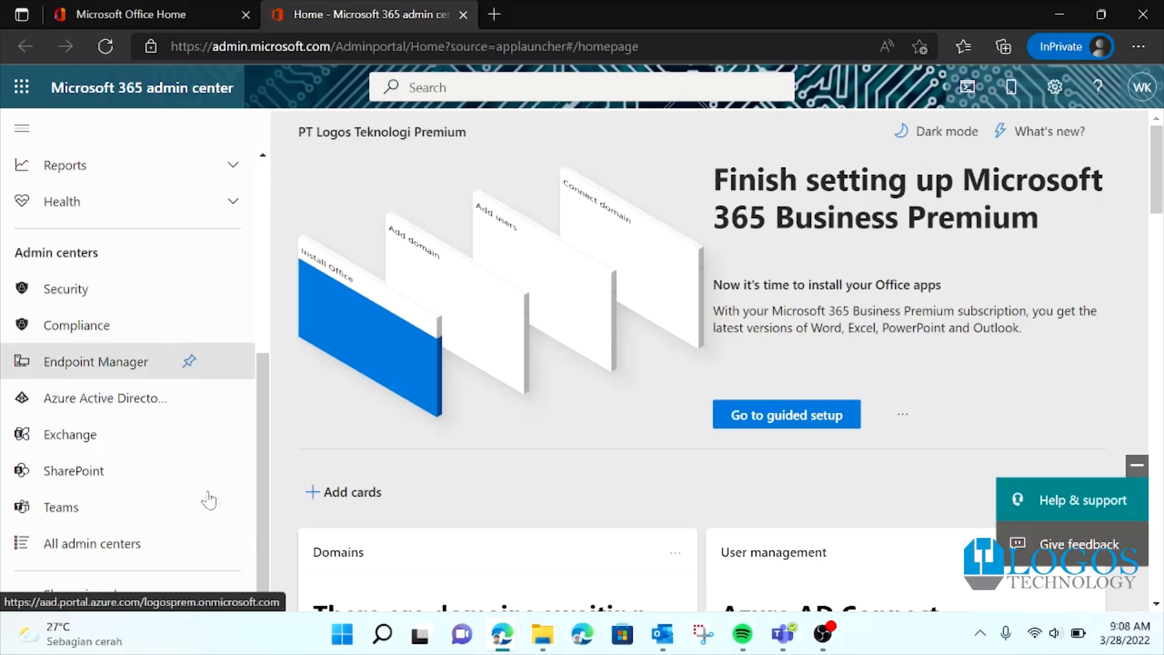
Step: Open the SharePoint admin center from Admin centers and go to its Settings page
left_click(42, 472)
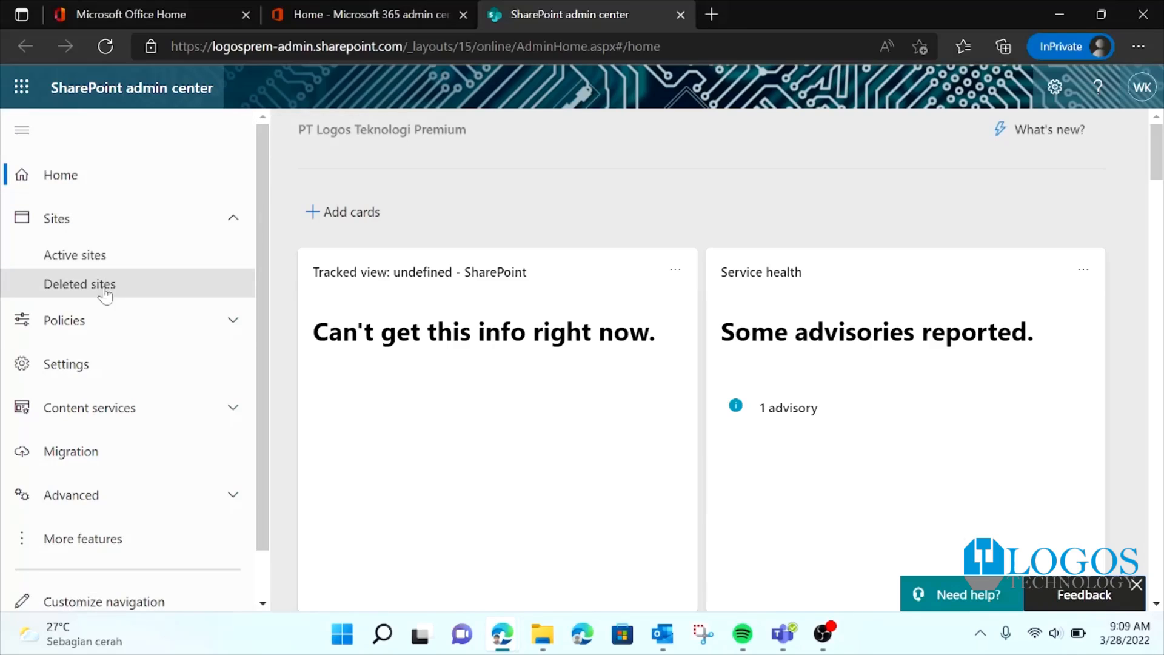
left_click(119, 376)
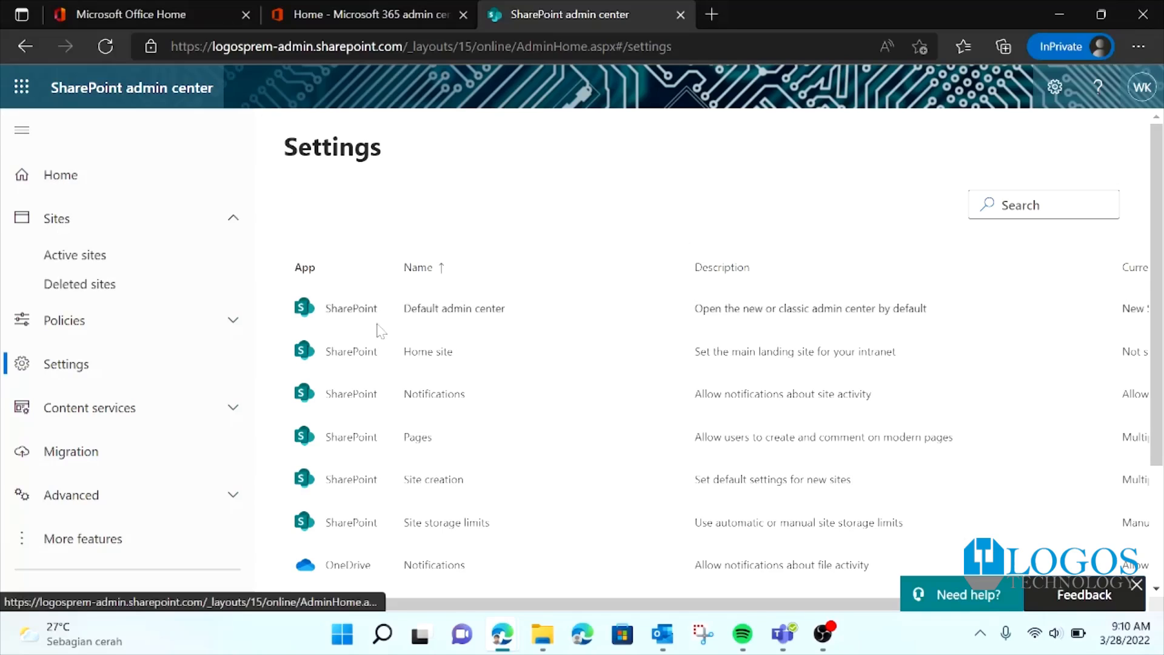
scroll(382, 330, "down", 3)
scroll(511, 449, "up", 3)
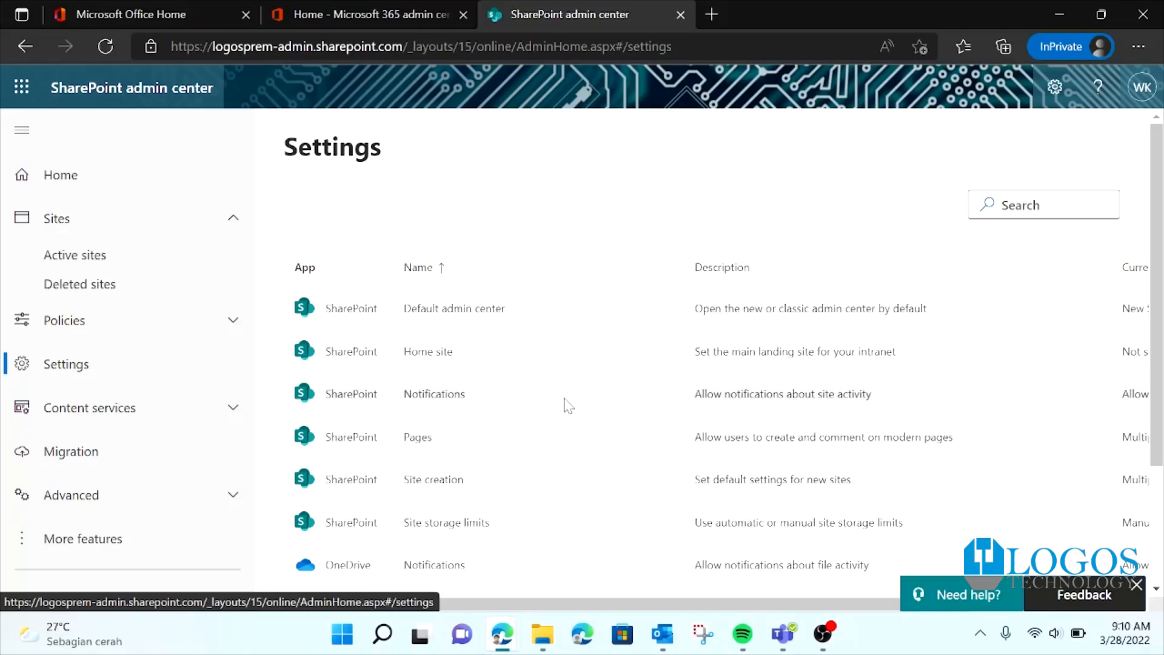
scroll(568, 405, "down", 3)
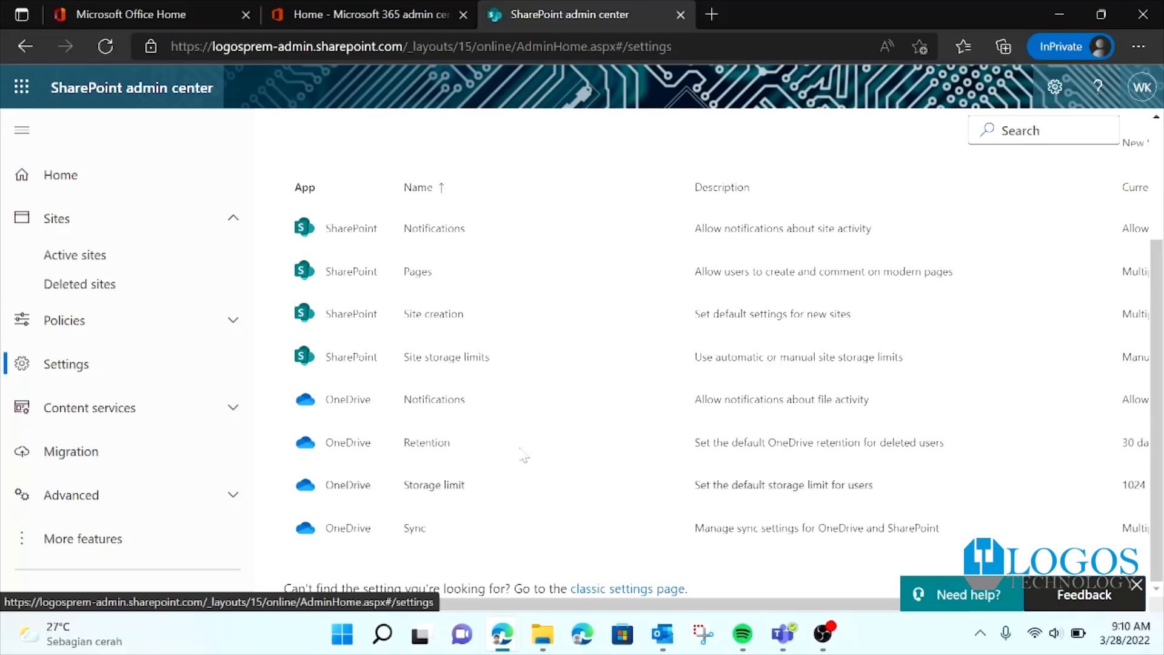
scroll(428, 543, "up", 3)
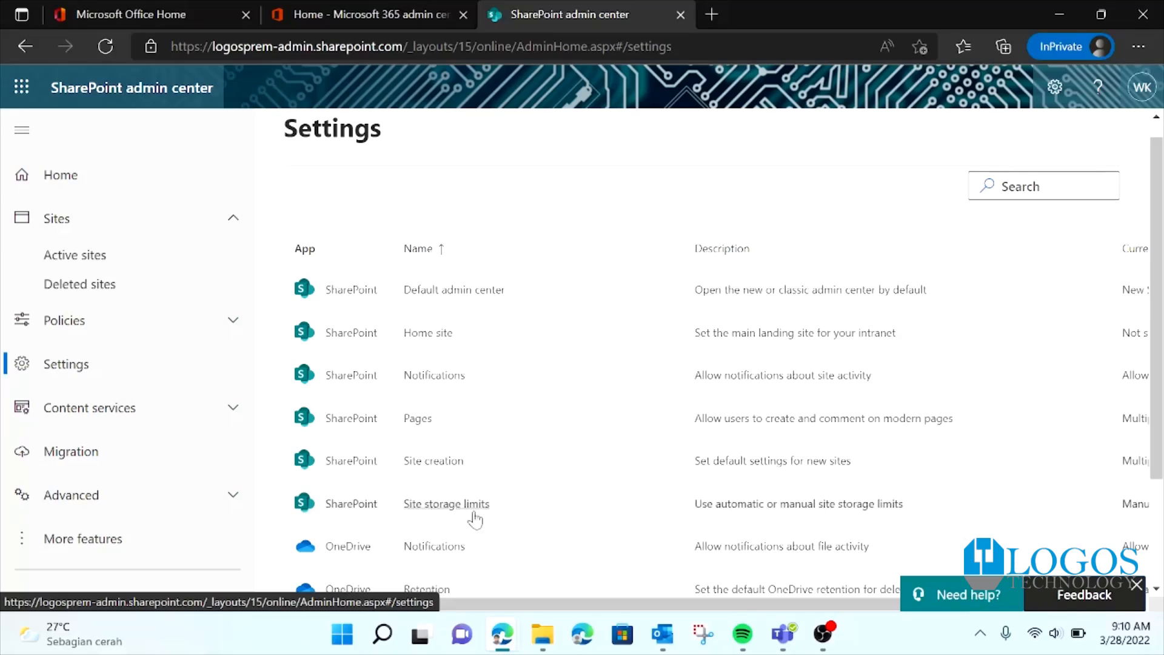
scroll(594, 482, "down", 2)
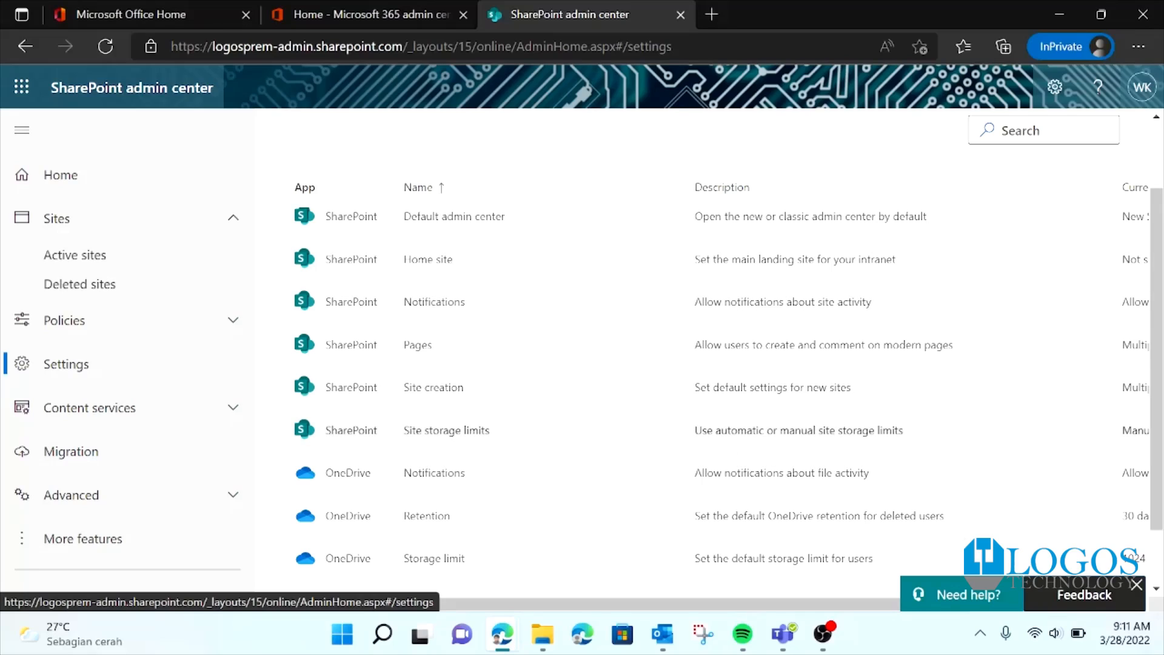
scroll(797, 431, "up", 2)
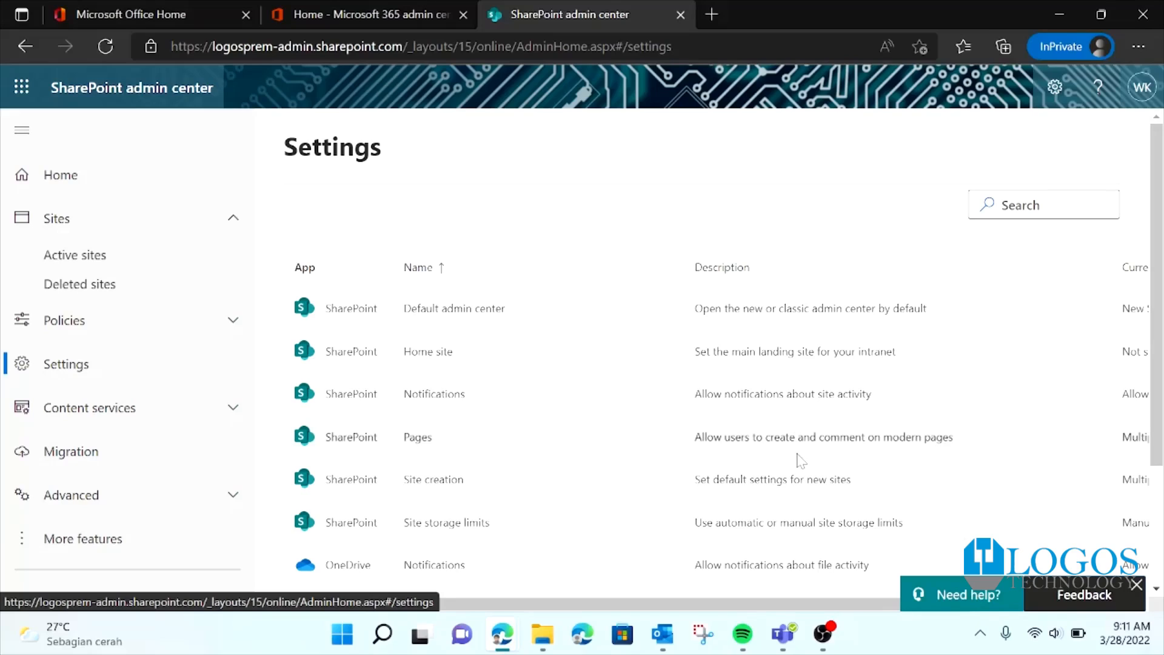
scroll(740, 456, "down", 1)
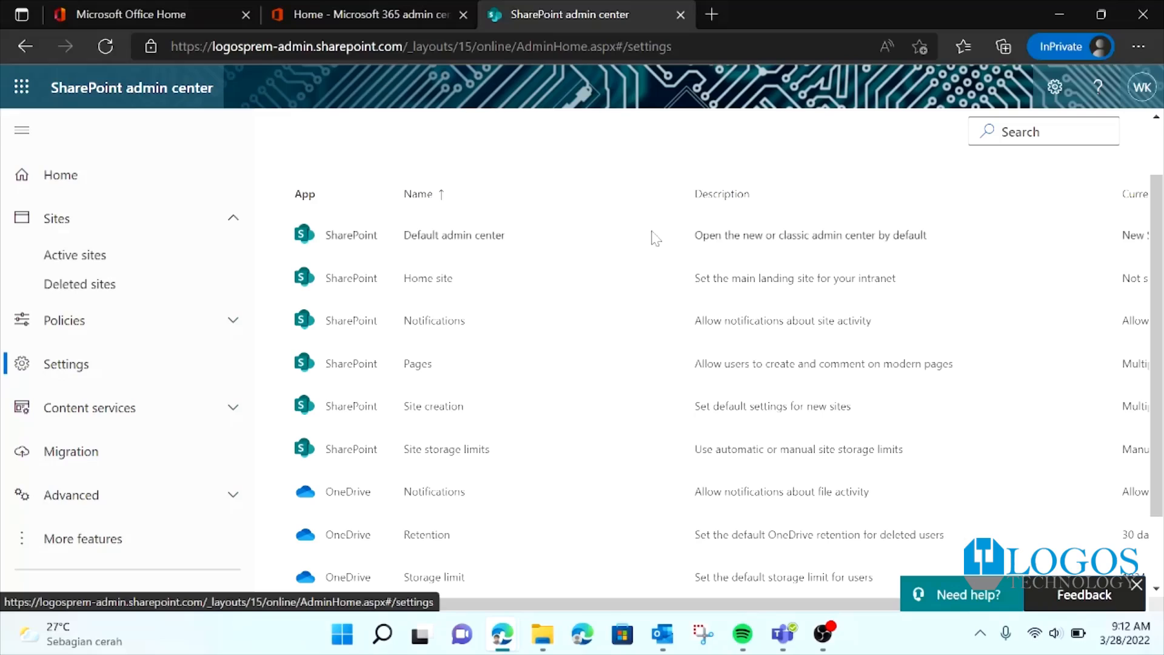
left_click(428, 452)
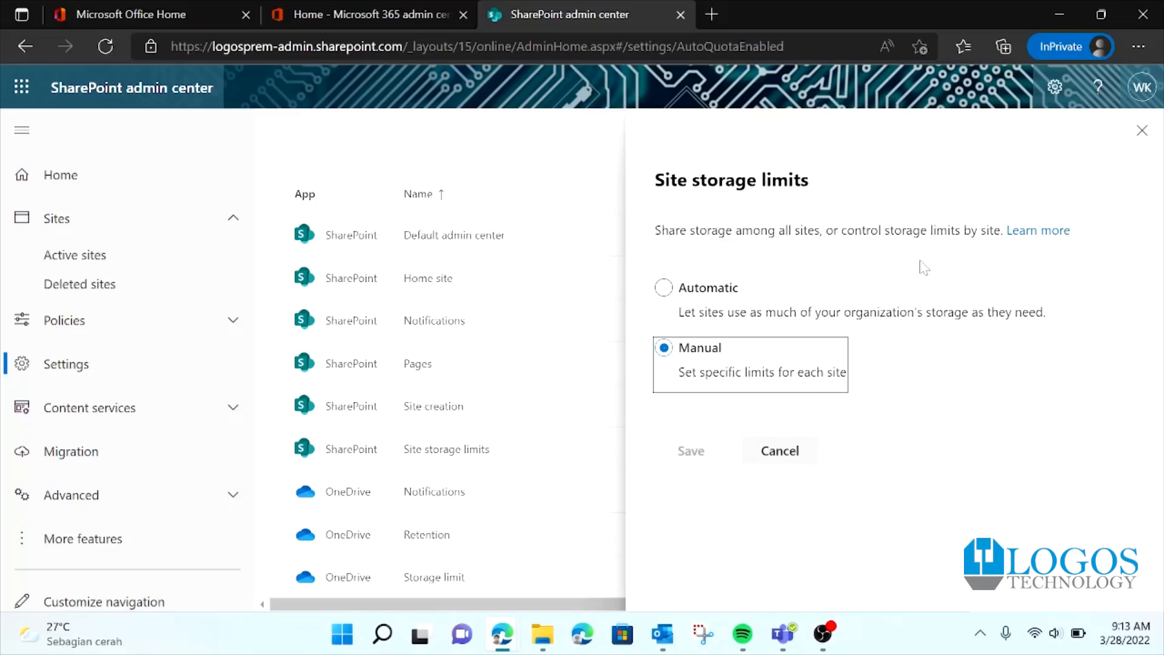
left_click(682, 291)
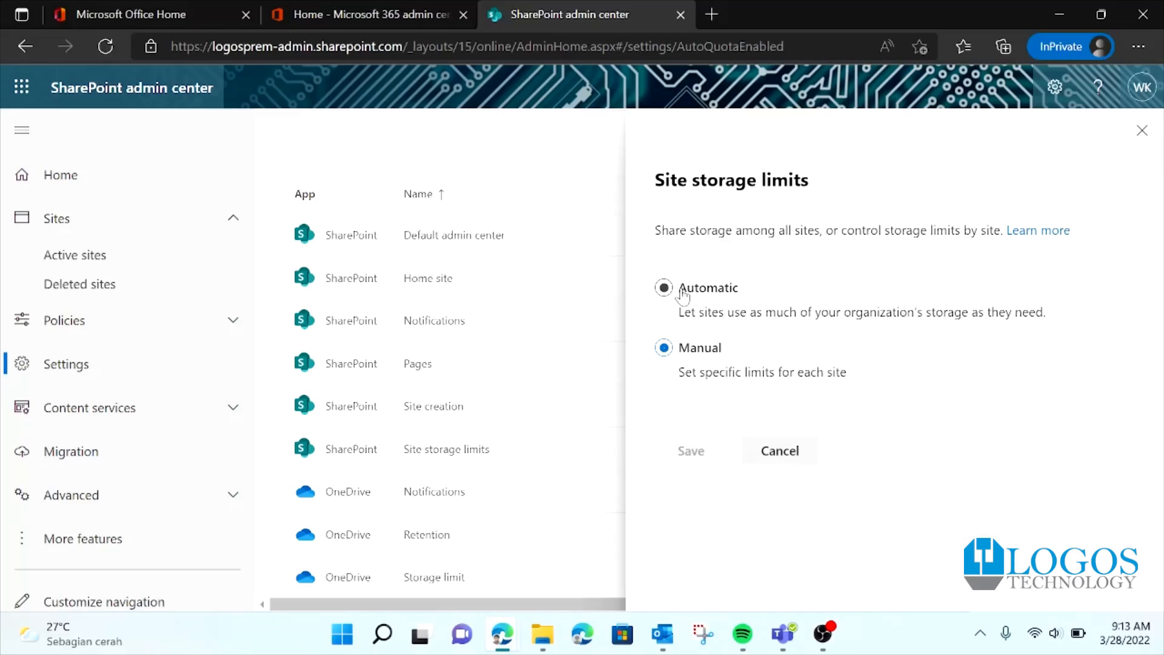
left_click(689, 352)
left_click(737, 307)
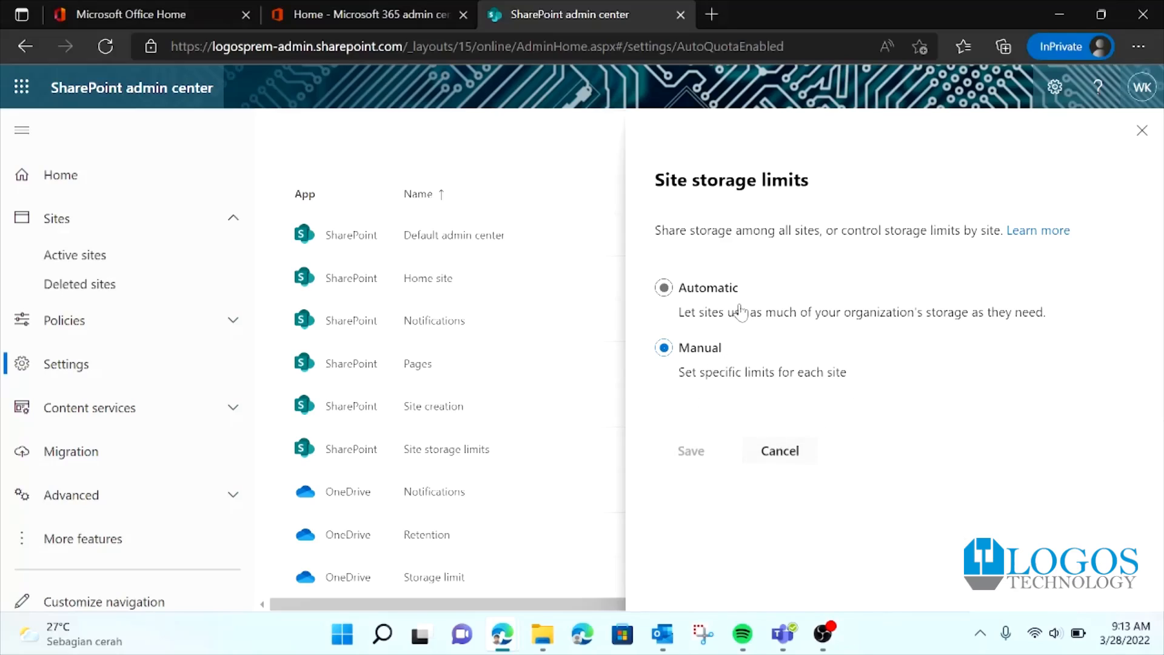
left_click(686, 370)
left_click(780, 454)
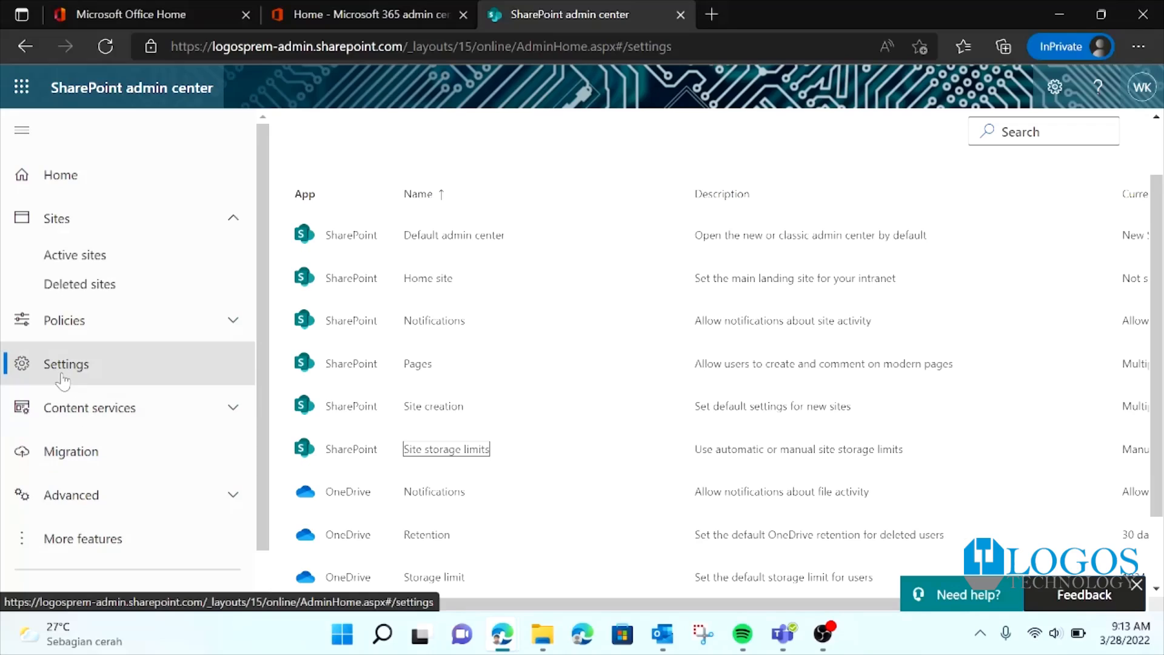
left_click(87, 228)
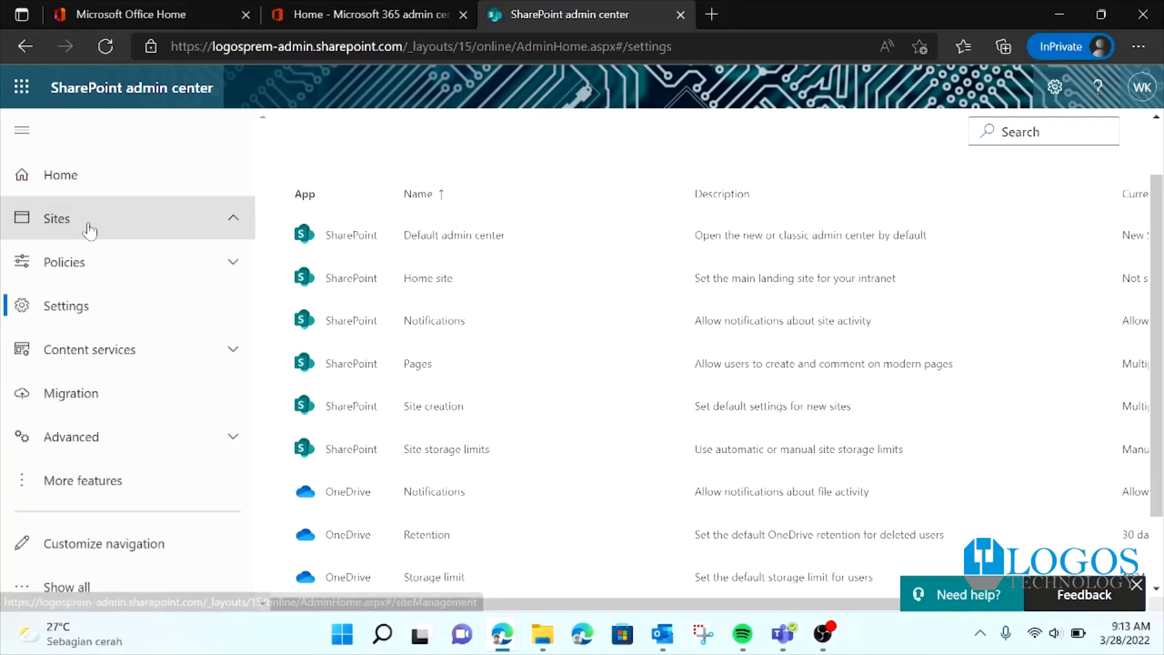
left_click(89, 231)
left_click(89, 230)
left_click(88, 230)
left_click(206, 233)
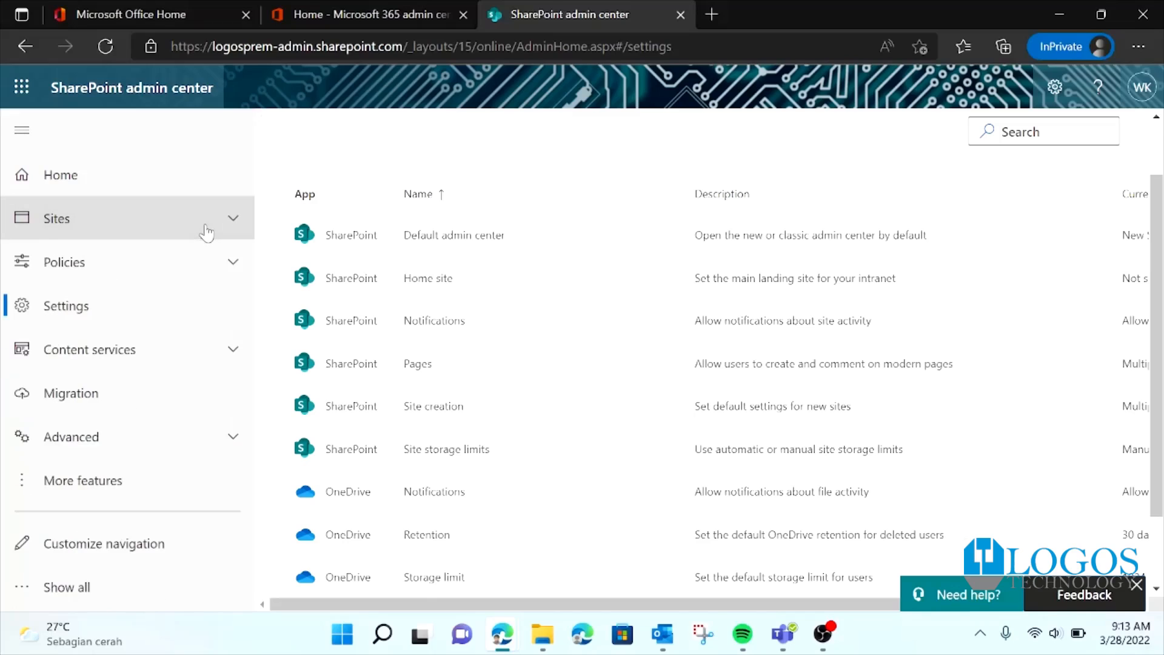
left_click(200, 234)
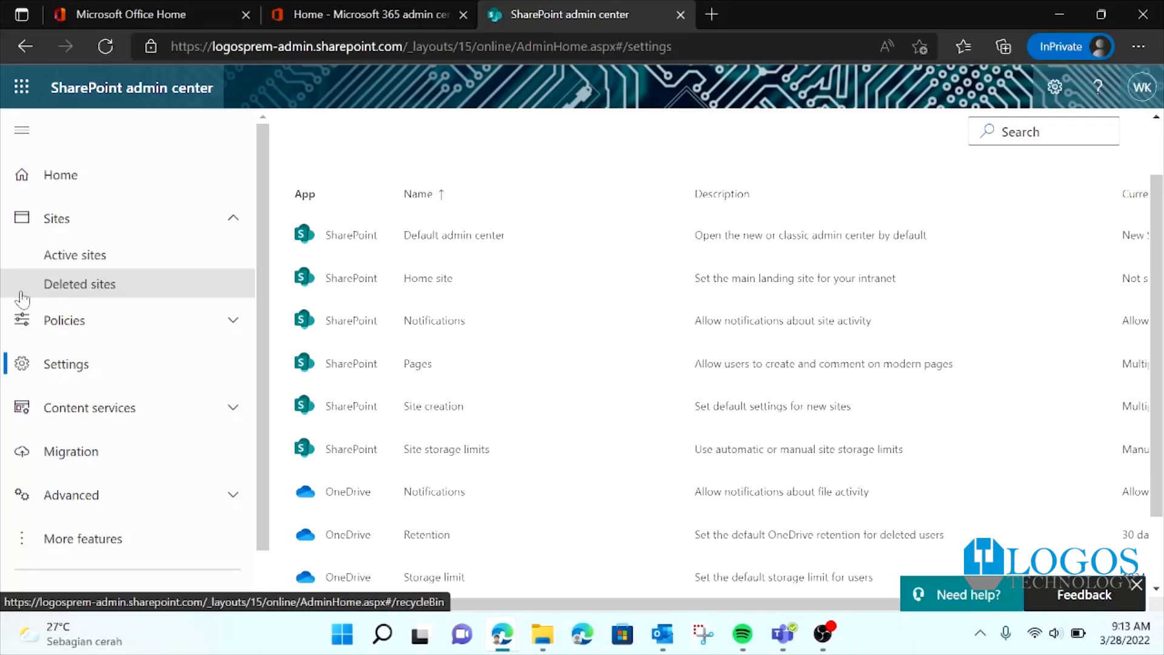
Step: Open Active sites, collapse the navigation pane, and scroll through the widened sites list
left_click(175, 259)
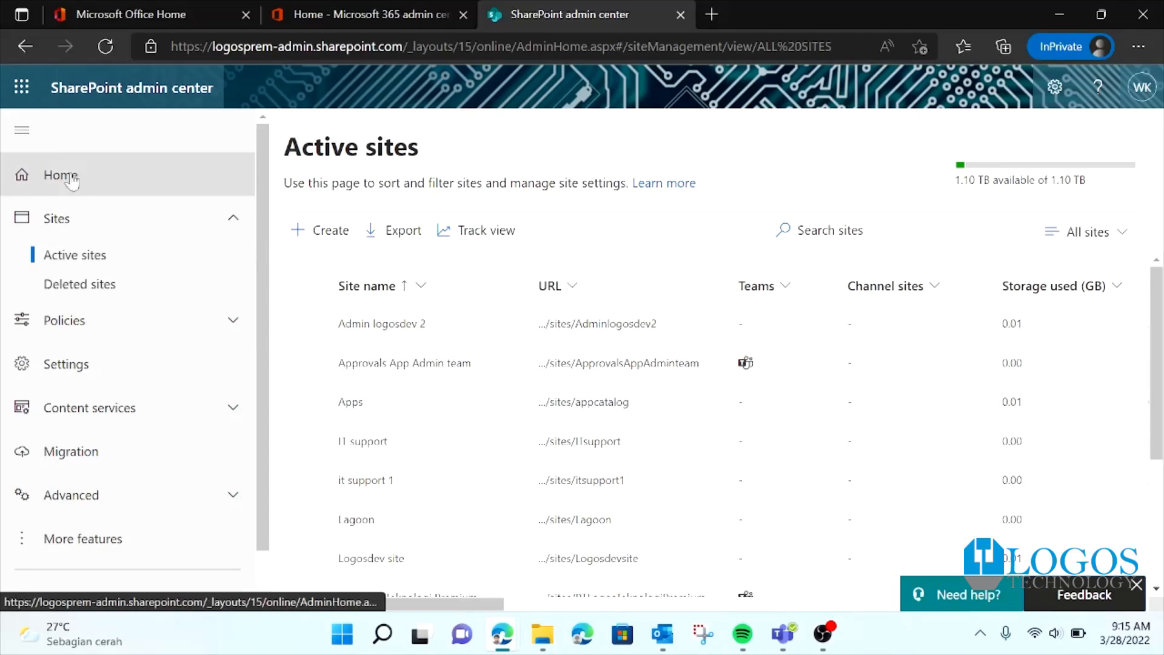
left_click(22, 130)
scroll(650, 327, "down", 2)
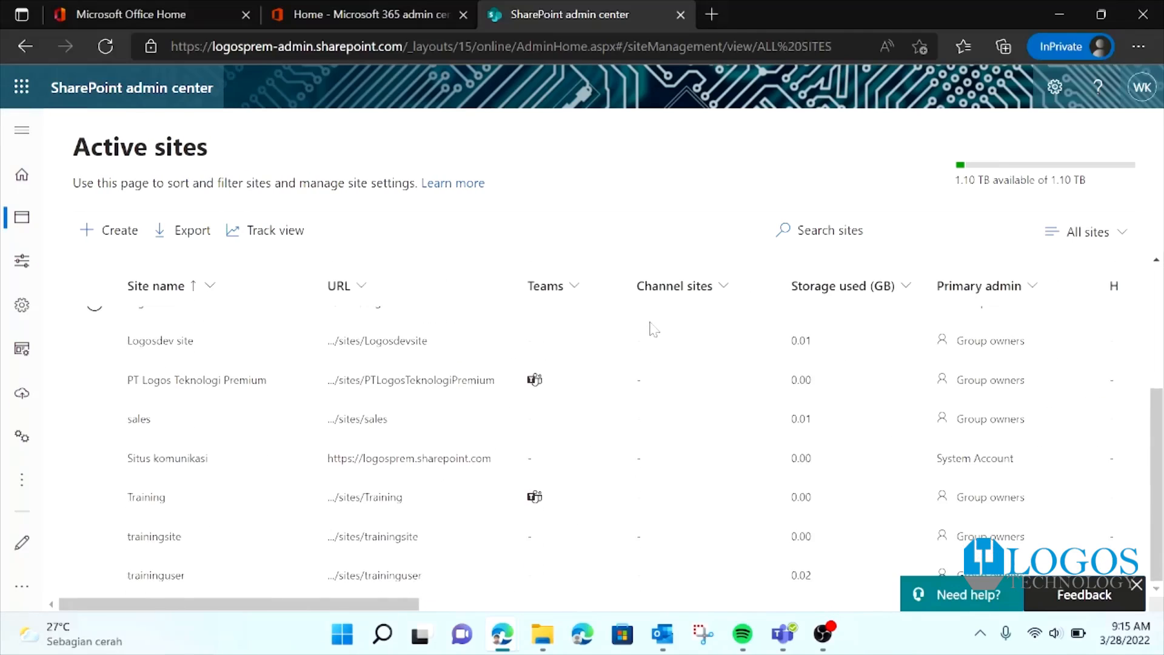
scroll(474, 424, "up", 5)
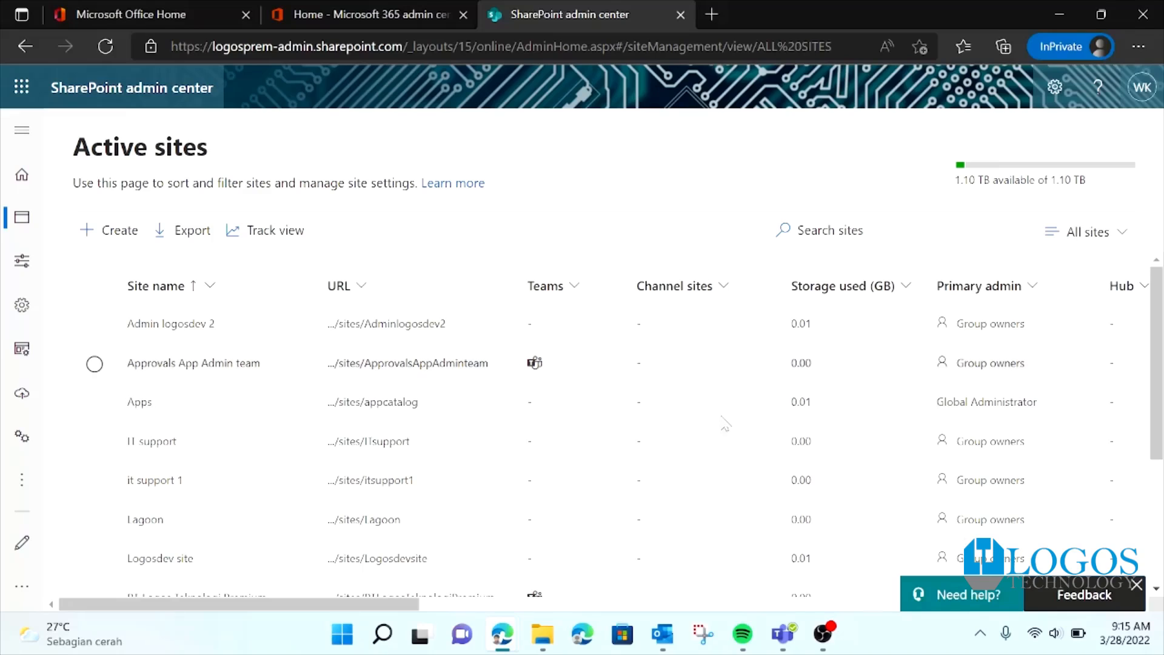
scroll(192, 402, "down", 3)
scroll(397, 283, "up", 3)
left_click(173, 324)
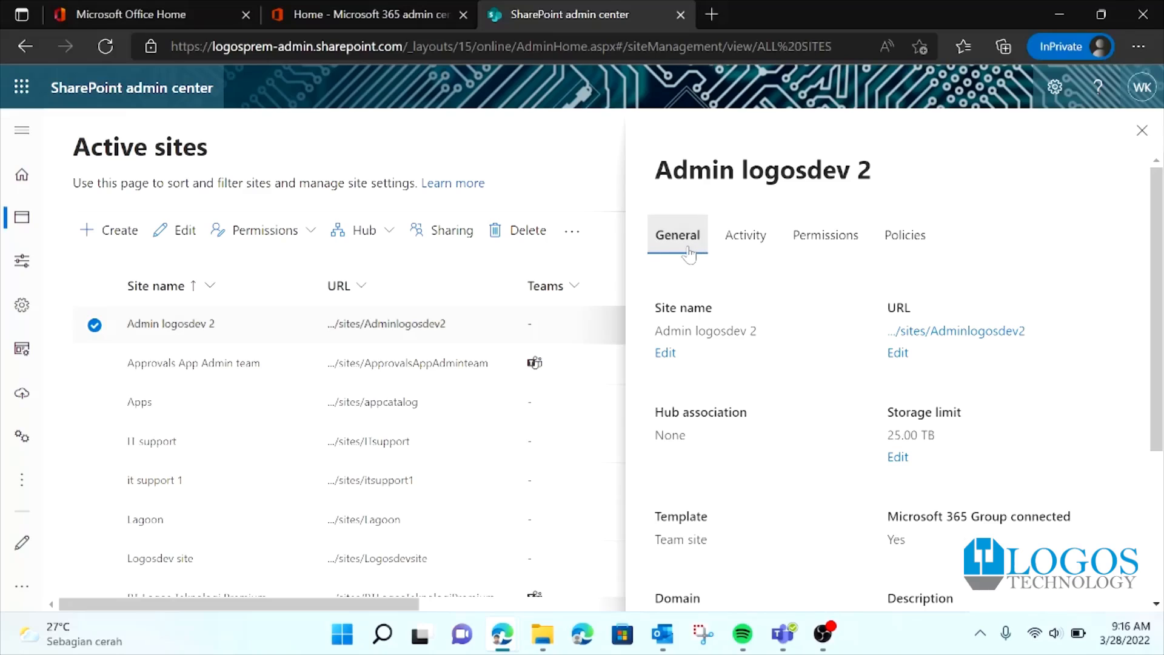
scroll(779, 333, "down", 4)
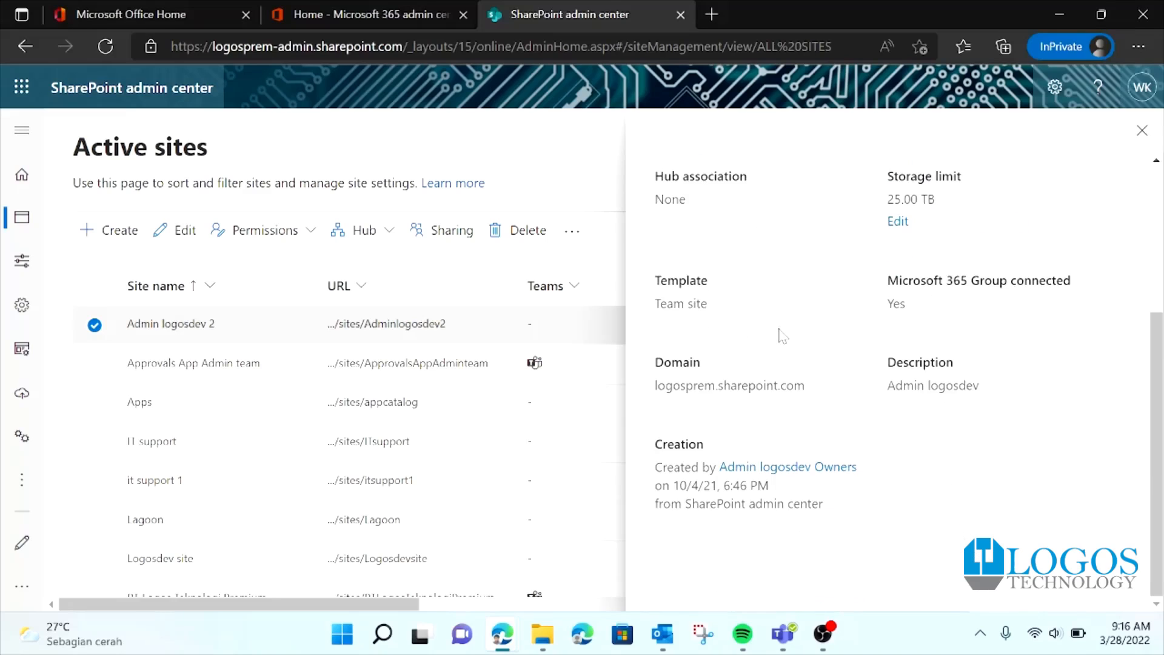
scroll(782, 335, "up", 4)
scroll(780, 333, "down", 4)
scroll(780, 333, "up", 3)
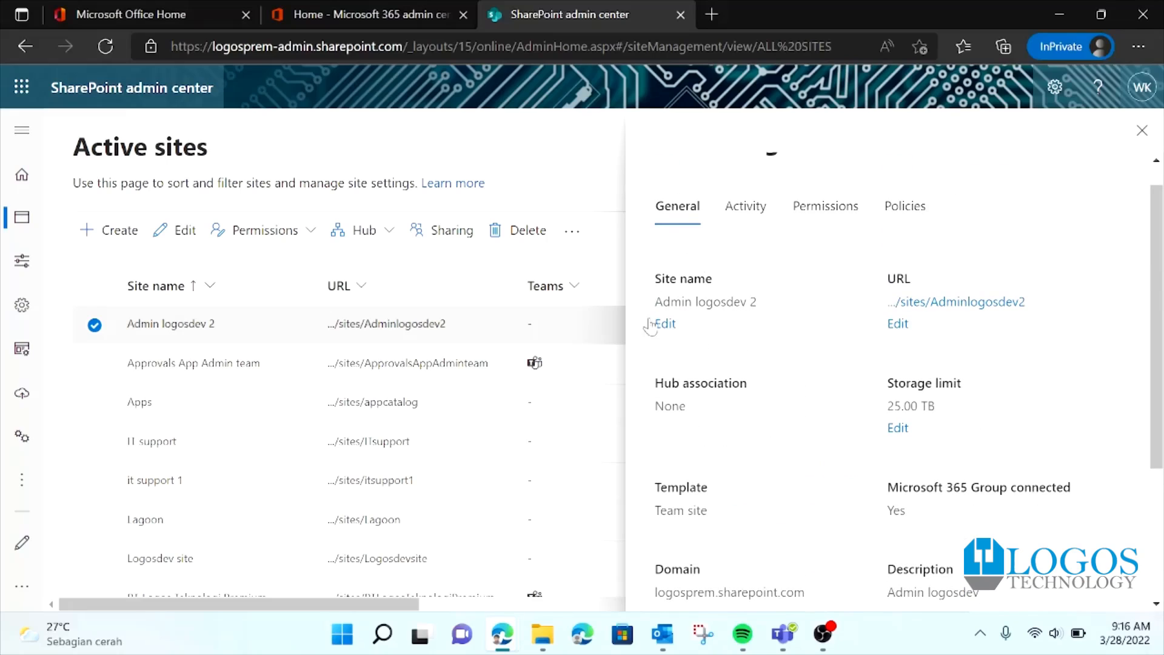
left_click_drag(653, 278, 749, 290)
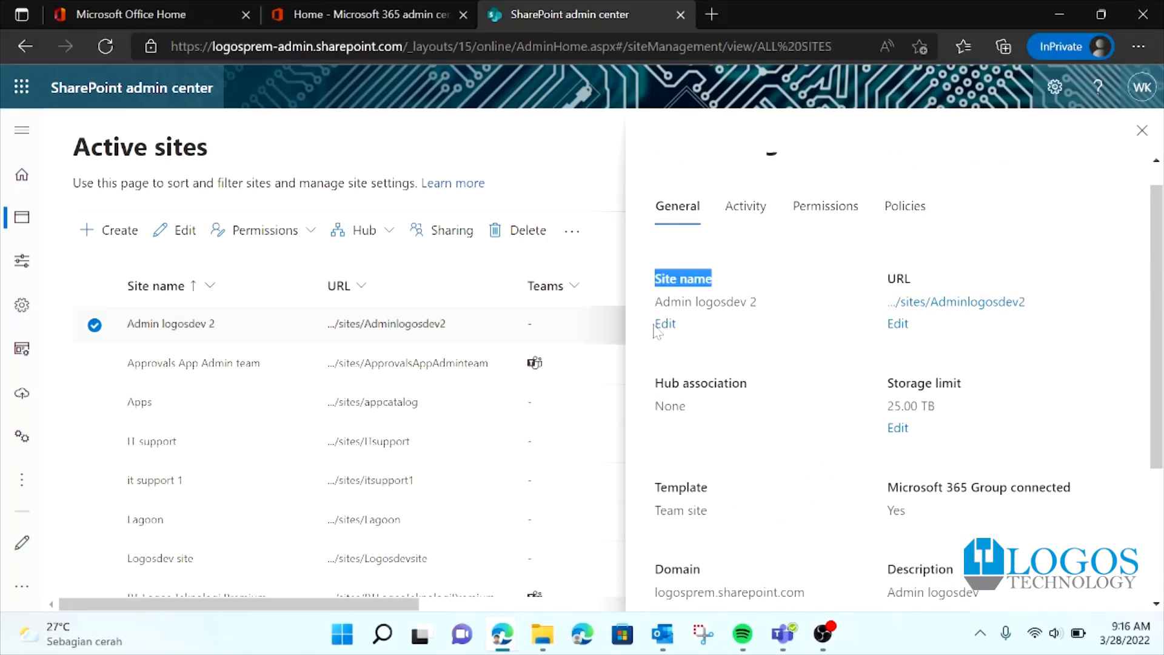
left_click_drag(863, 274, 944, 285)
scroll(740, 470, "down", 1)
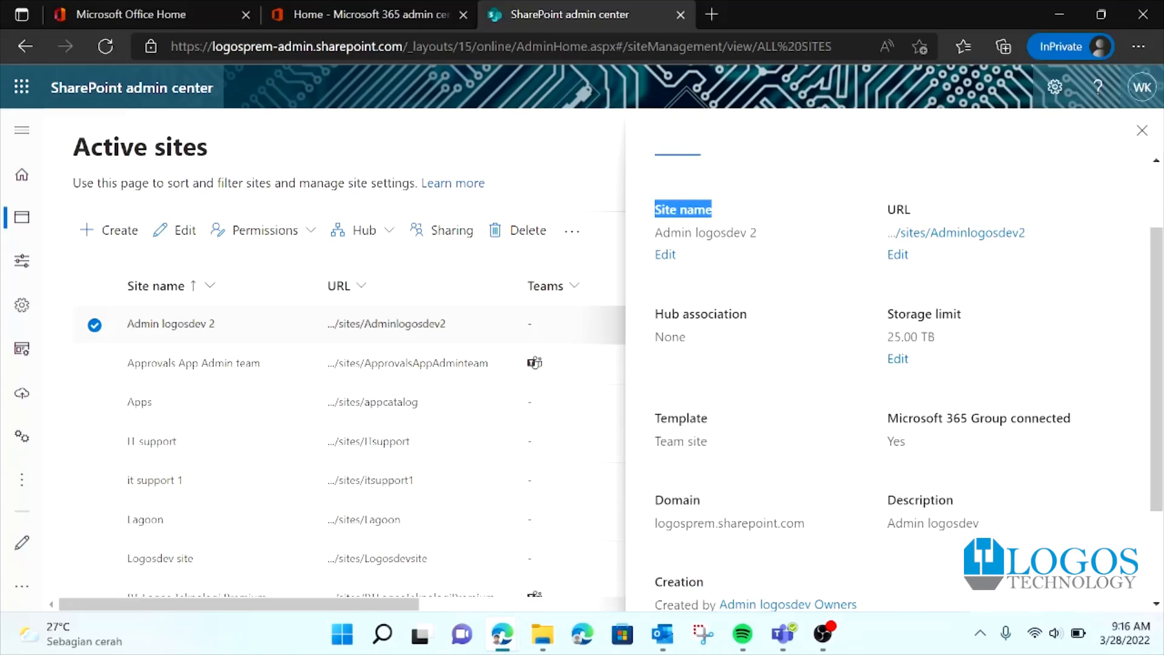
left_click_drag(656, 515, 818, 544)
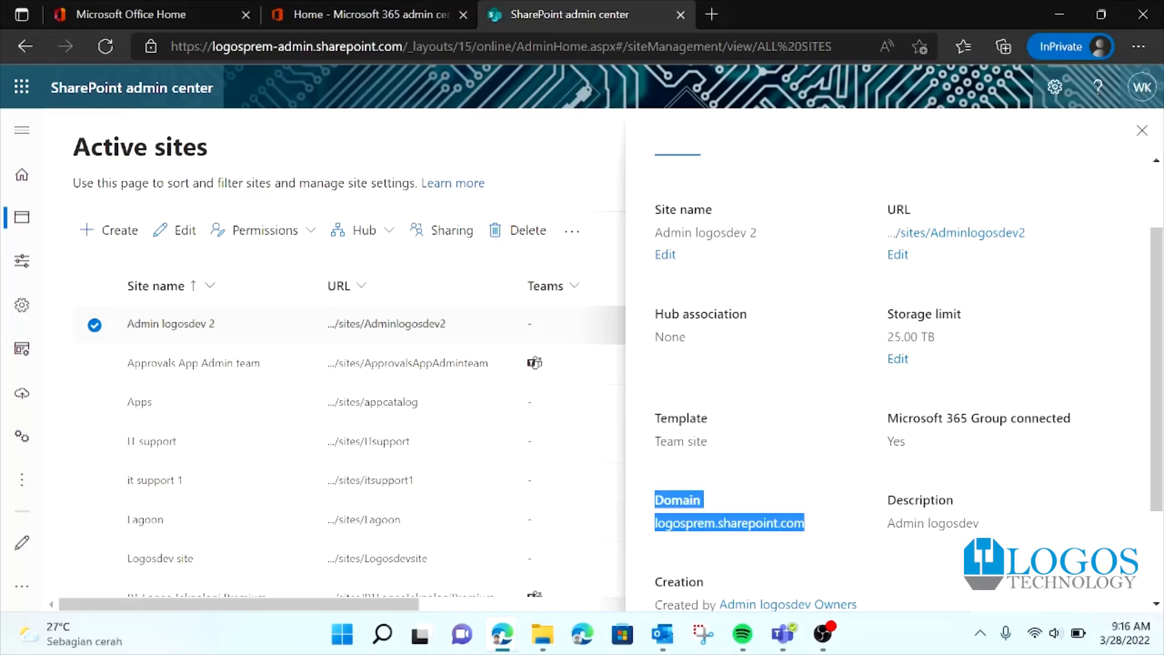
left_click_drag(673, 523, 819, 539)
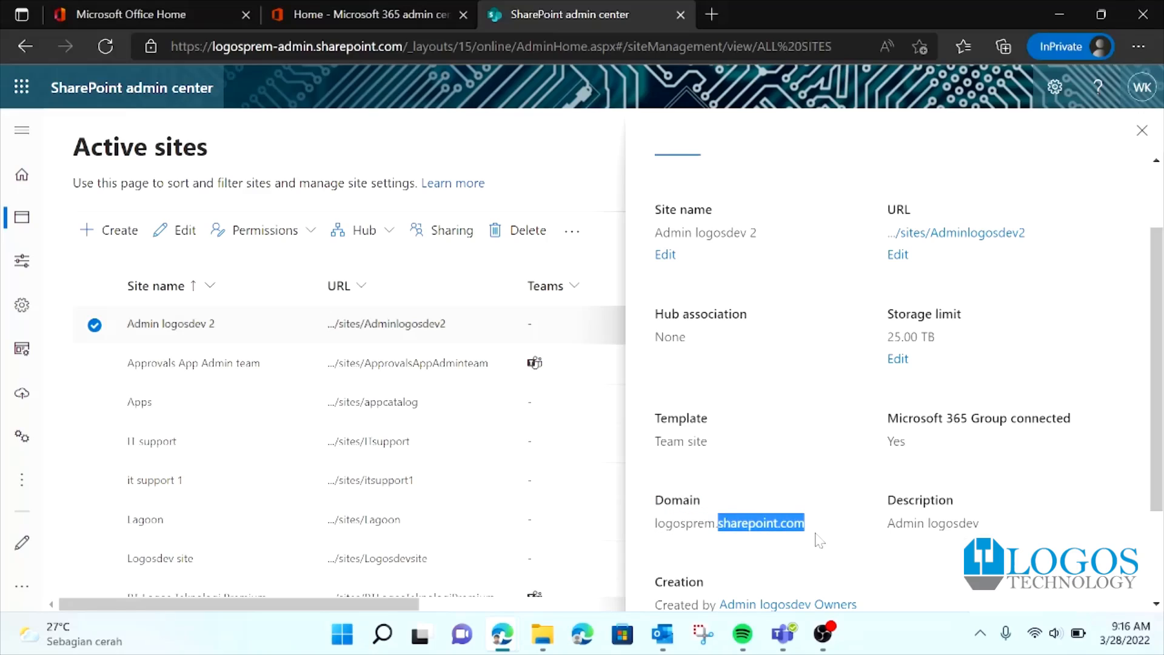
scroll(932, 366, "down", 2)
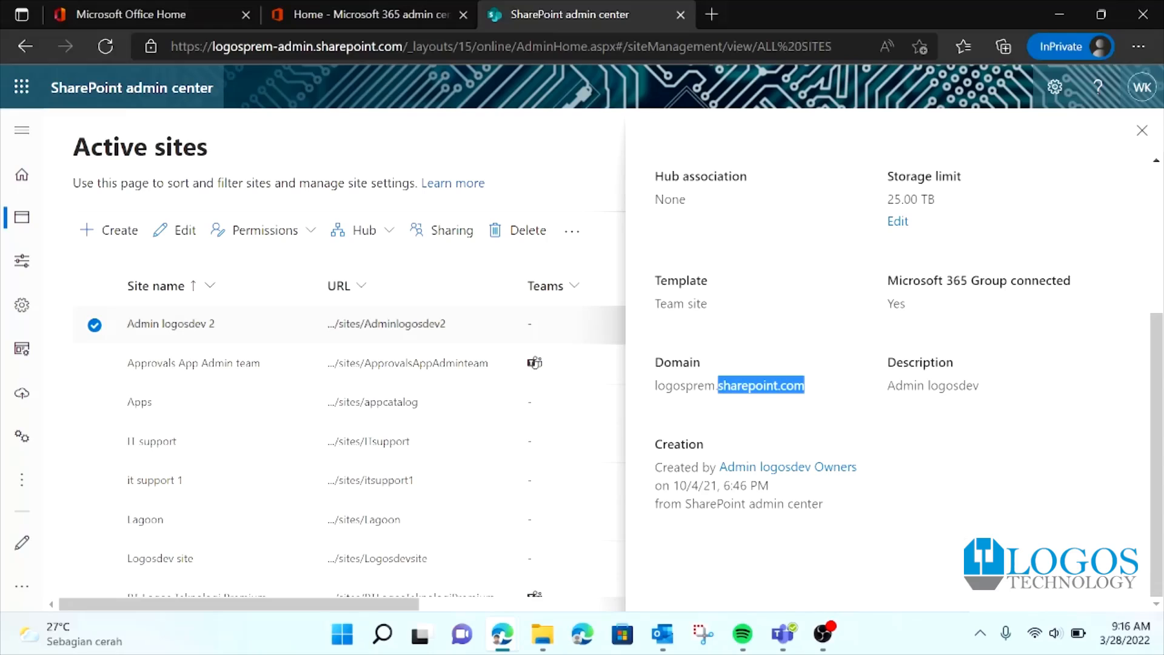
scroll(985, 467, "up", 1)
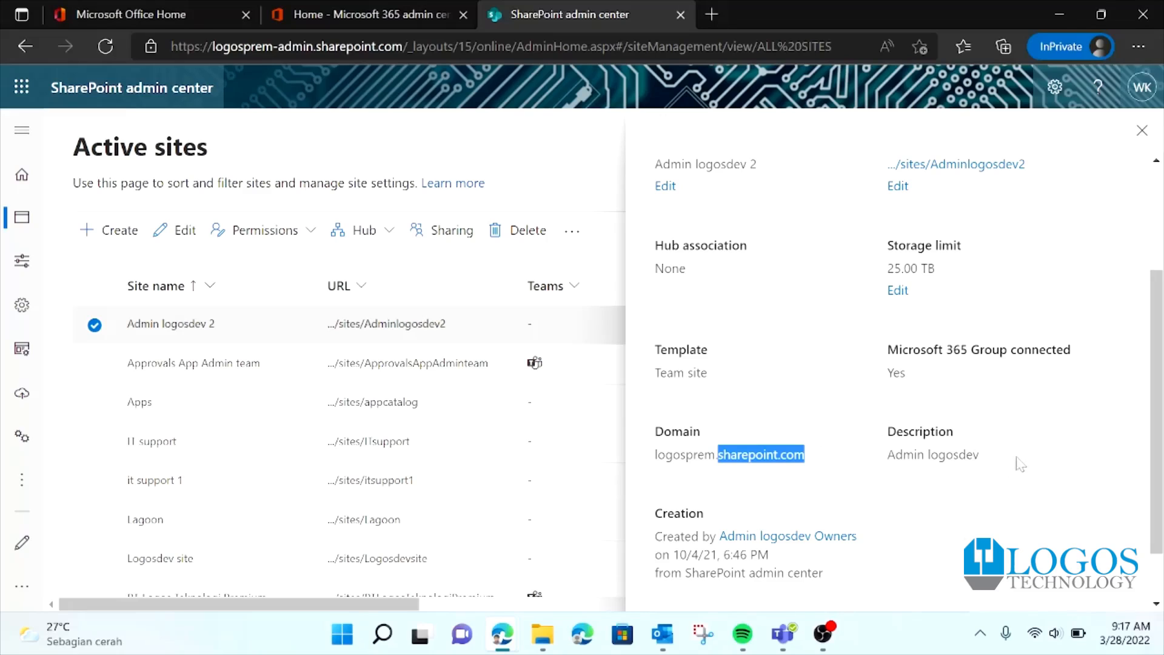
scroll(1011, 414, "up", 3)
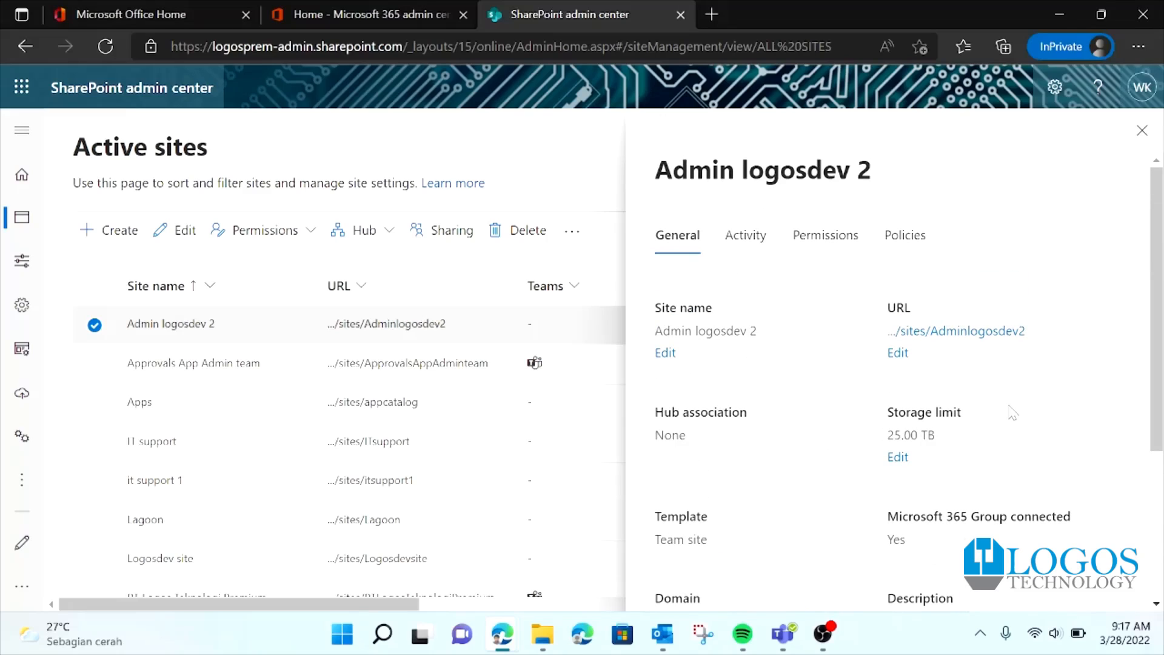
scroll(1010, 409, "down", 2)
left_click_drag(883, 277, 974, 293)
left_click(948, 339)
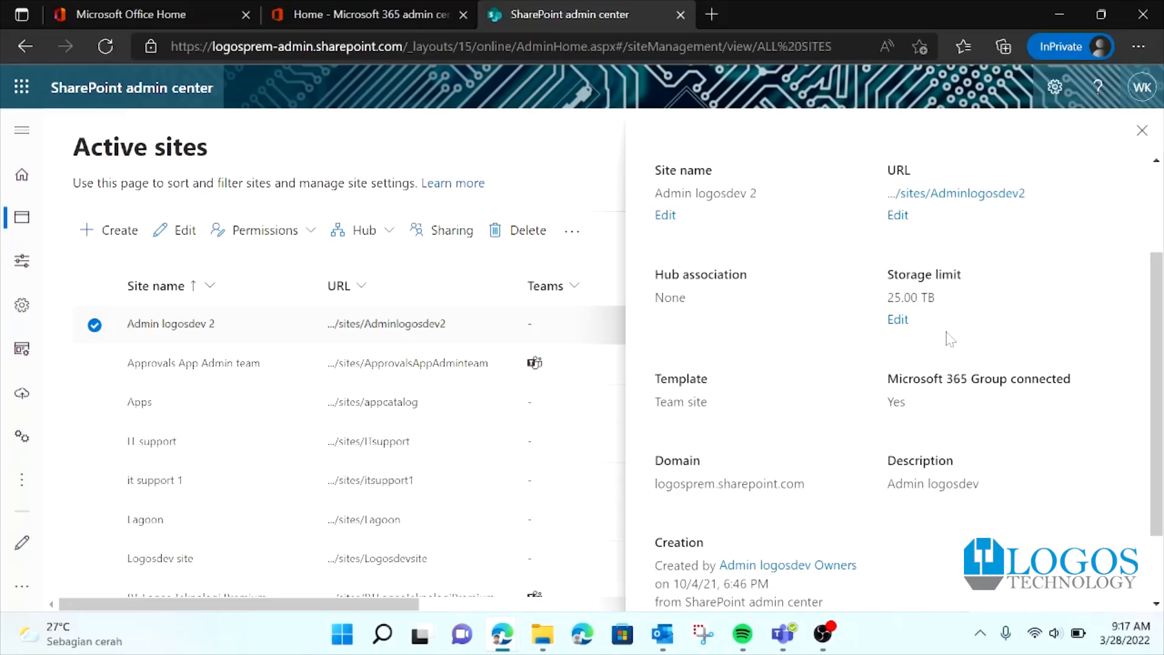
Step: Open Edit storage limit for Admin logosdev 2 and select its 25600 GB maximum value
left_click(894, 324)
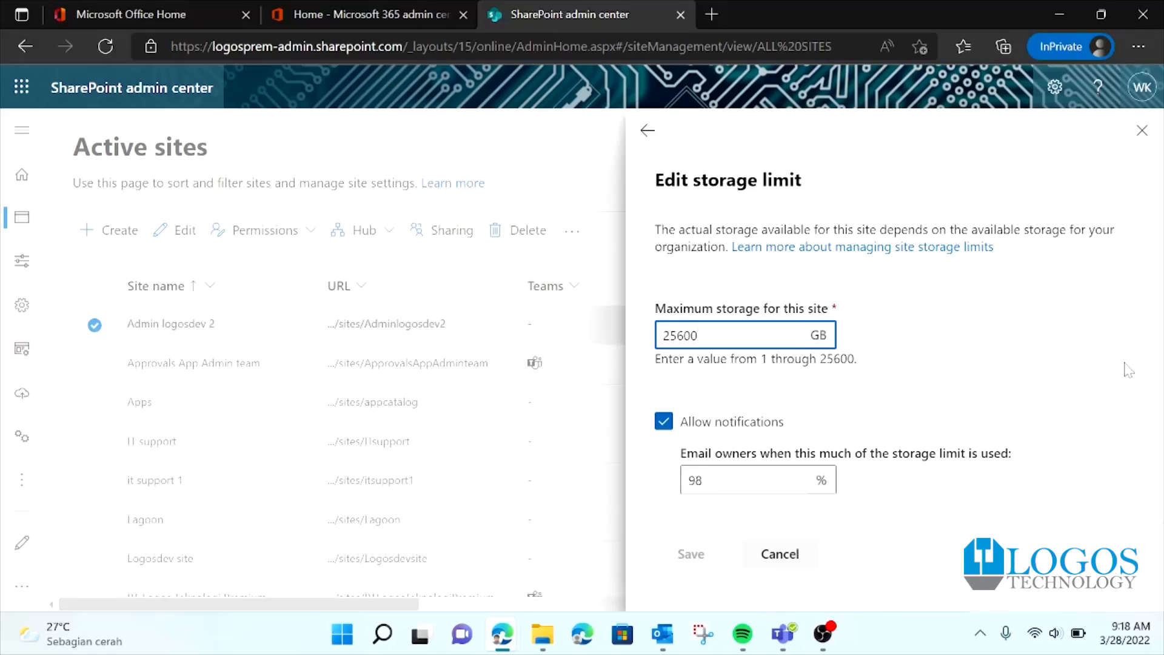
left_click_drag(702, 335, 637, 333)
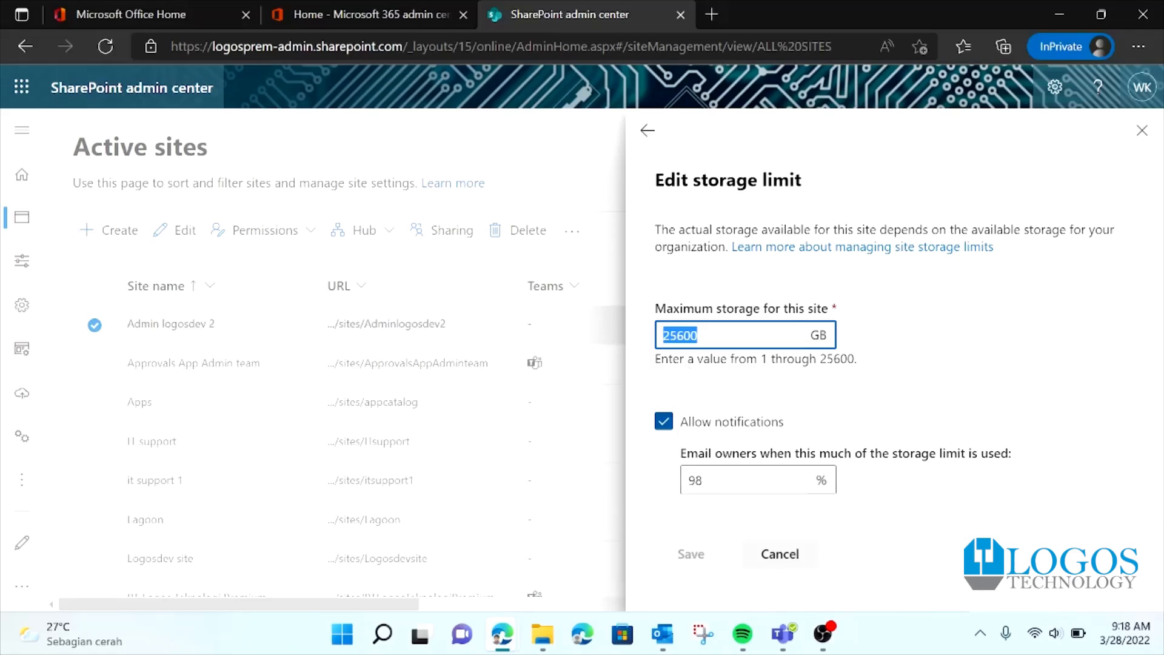
left_click(812, 401)
Step: Replace the 25600 GB maximum storage with 200 GB and save the limit
left_click_drag(702, 335, 613, 345)
key("BackSpace")
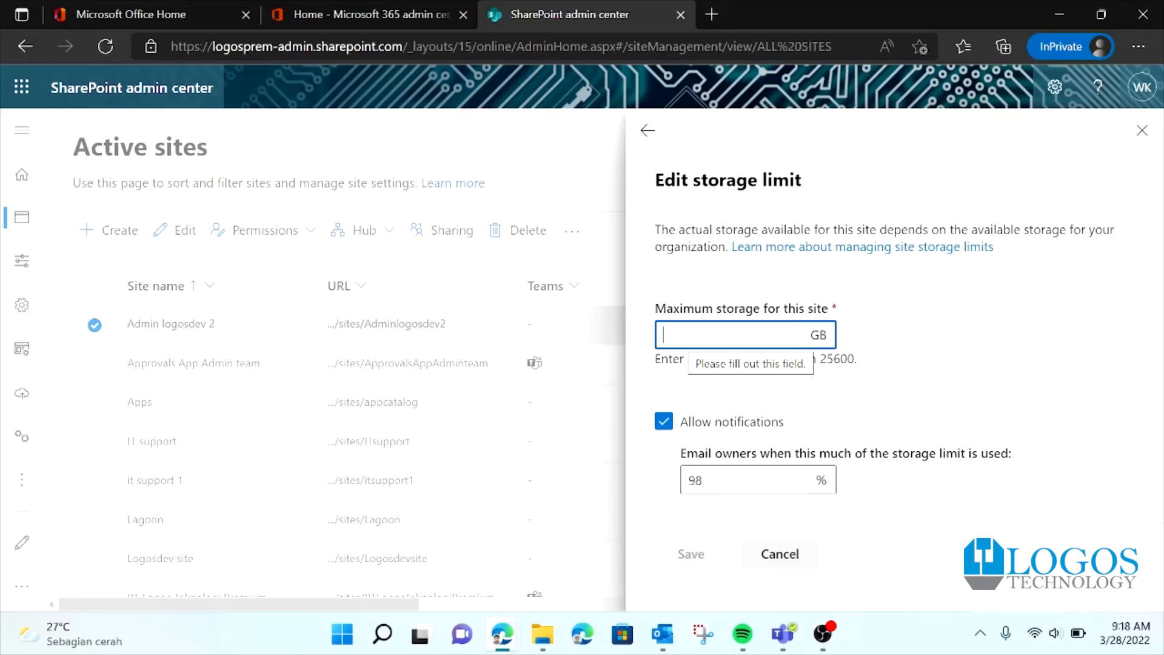
left_click_drag(856, 364, 657, 346)
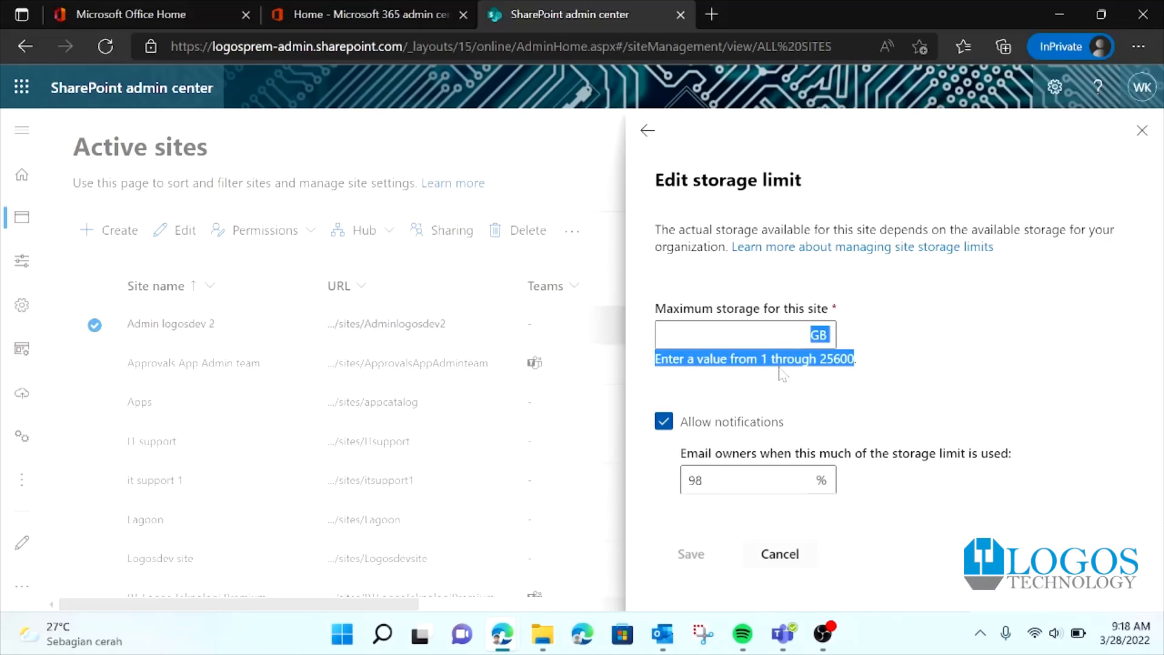
left_click(862, 374)
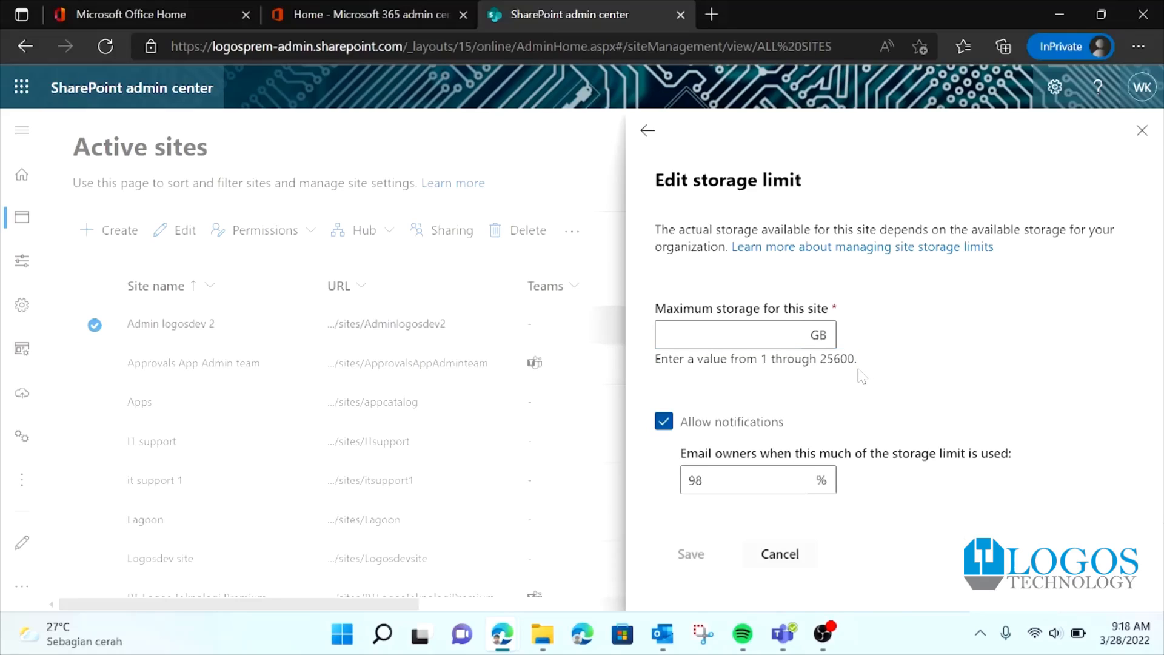
left_click(740, 335)
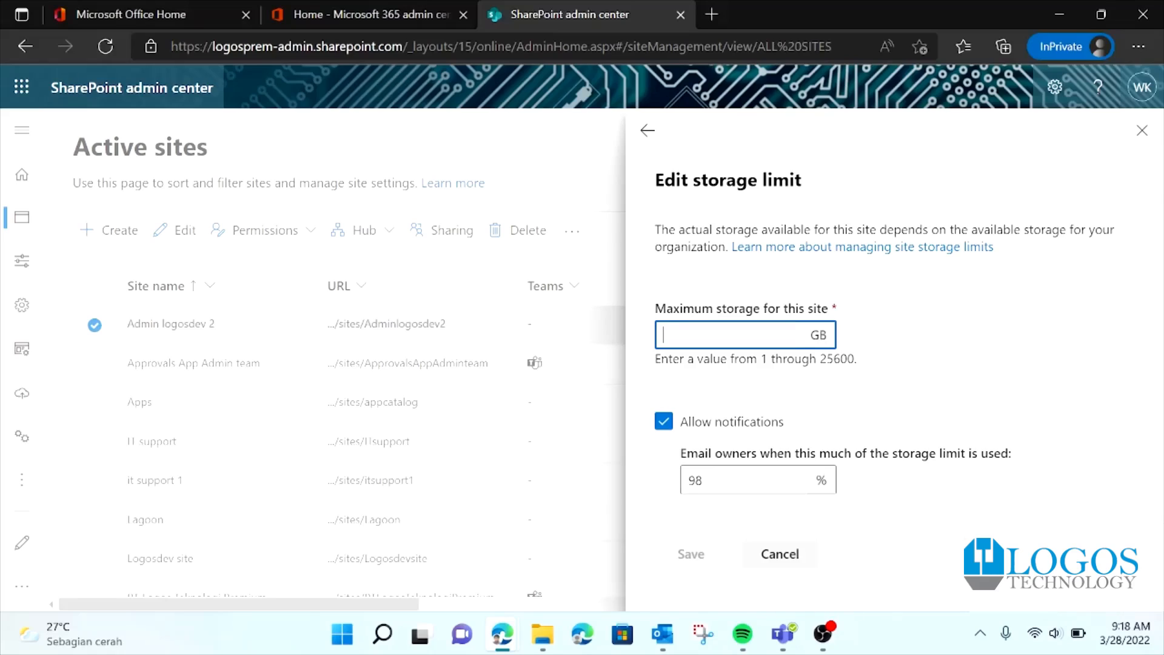
type("200")
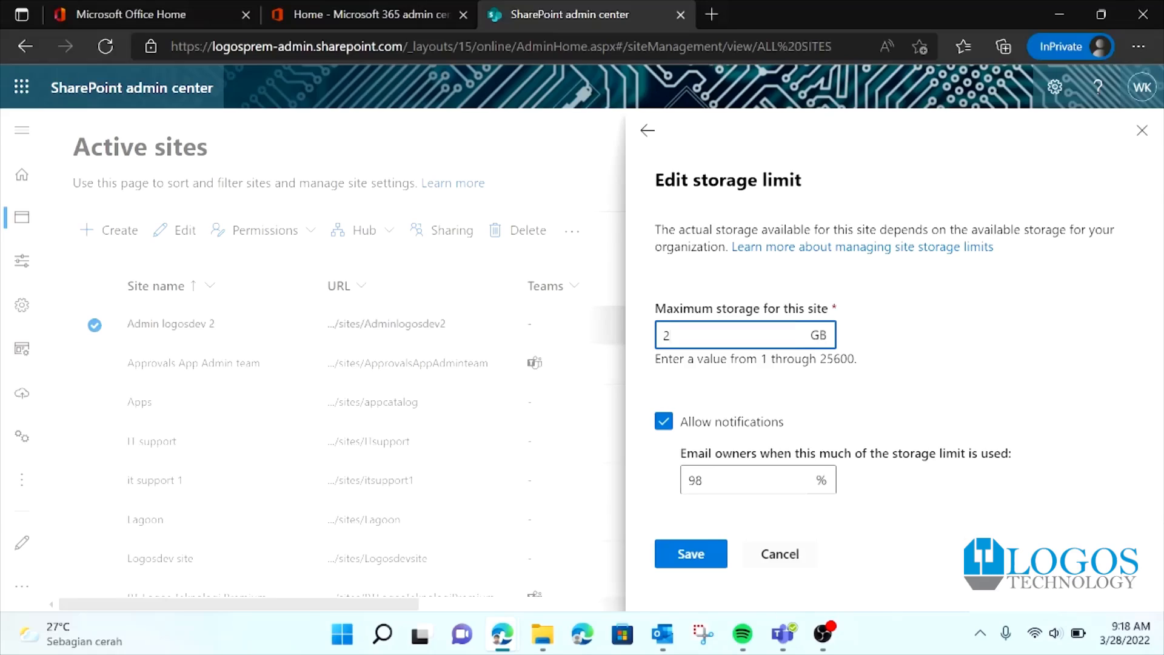
left_click(1088, 390)
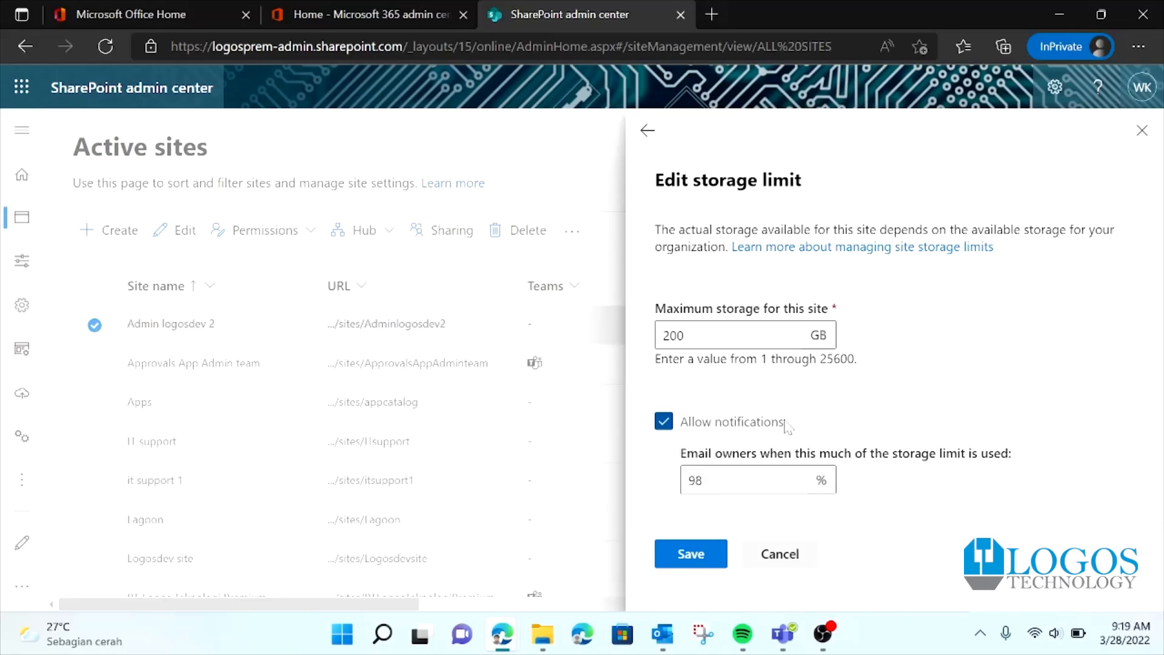
left_click(691, 554)
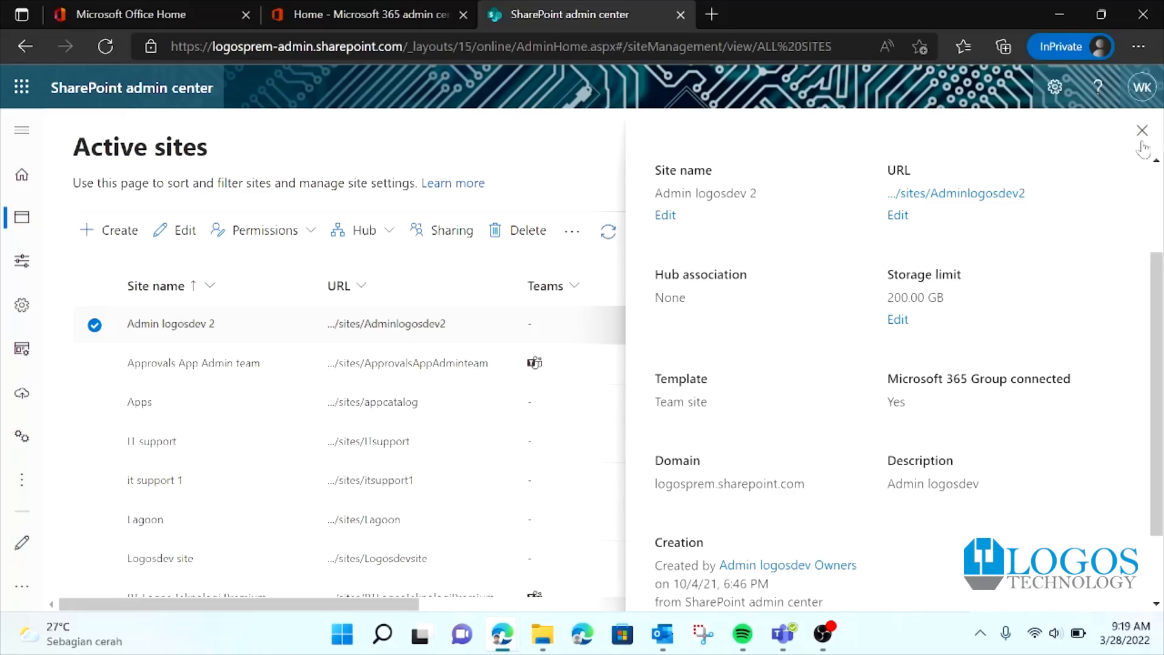
Step: Close the site details, refresh the Active sites list, and scroll through it
left_click(1142, 131)
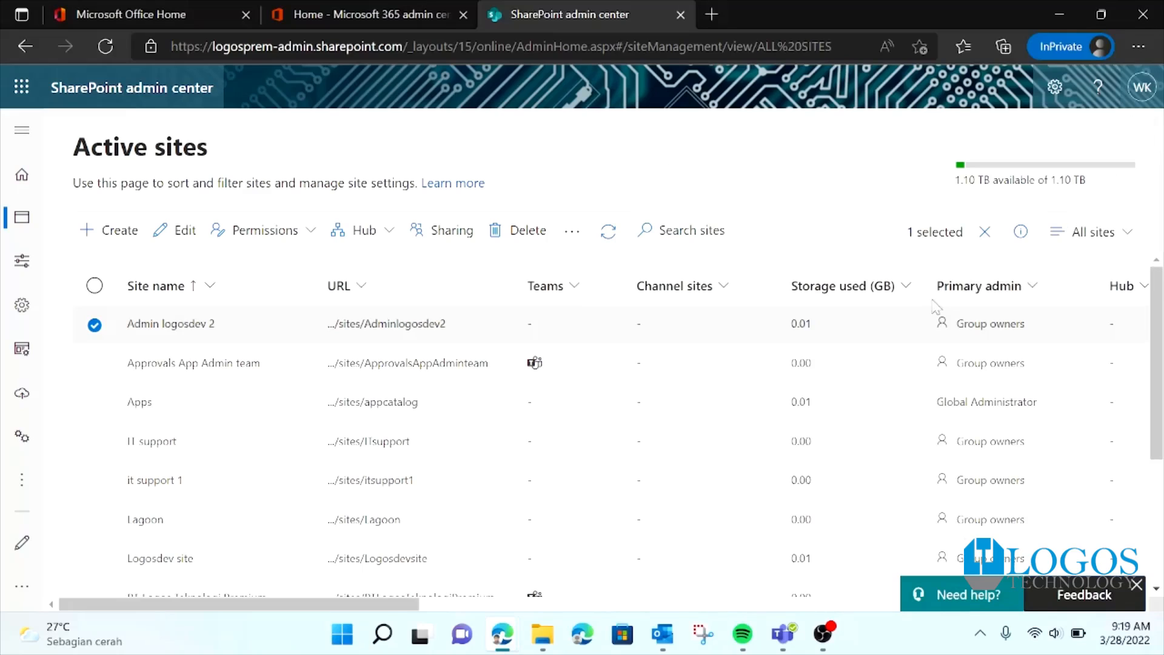
left_click(107, 47)
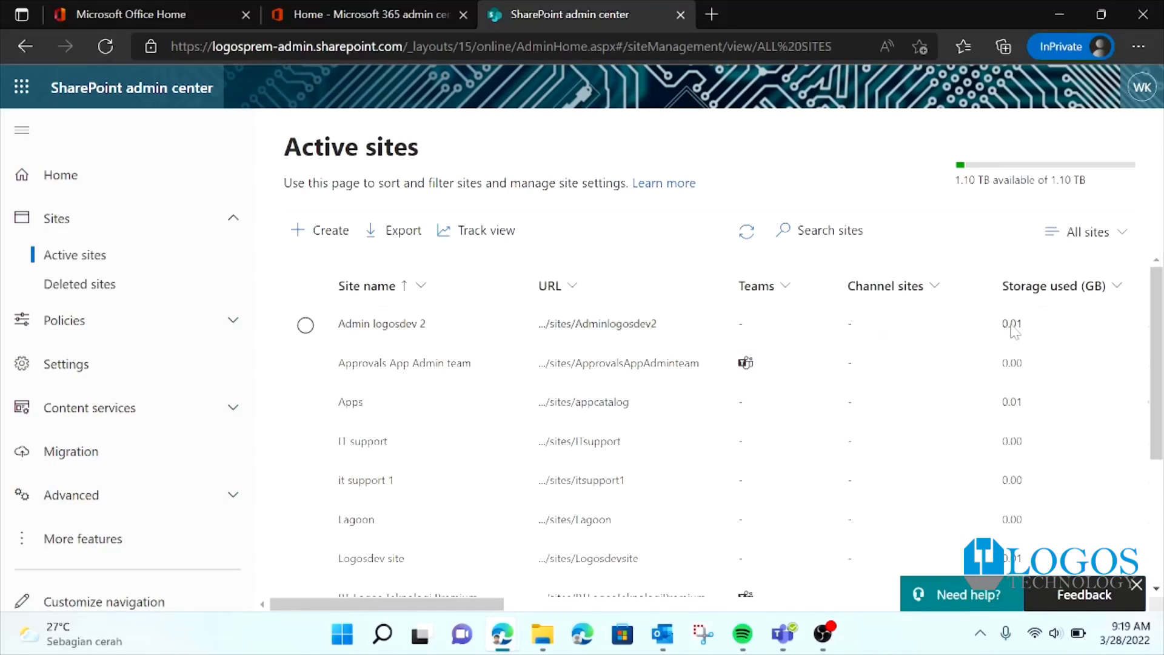
left_click(1131, 300)
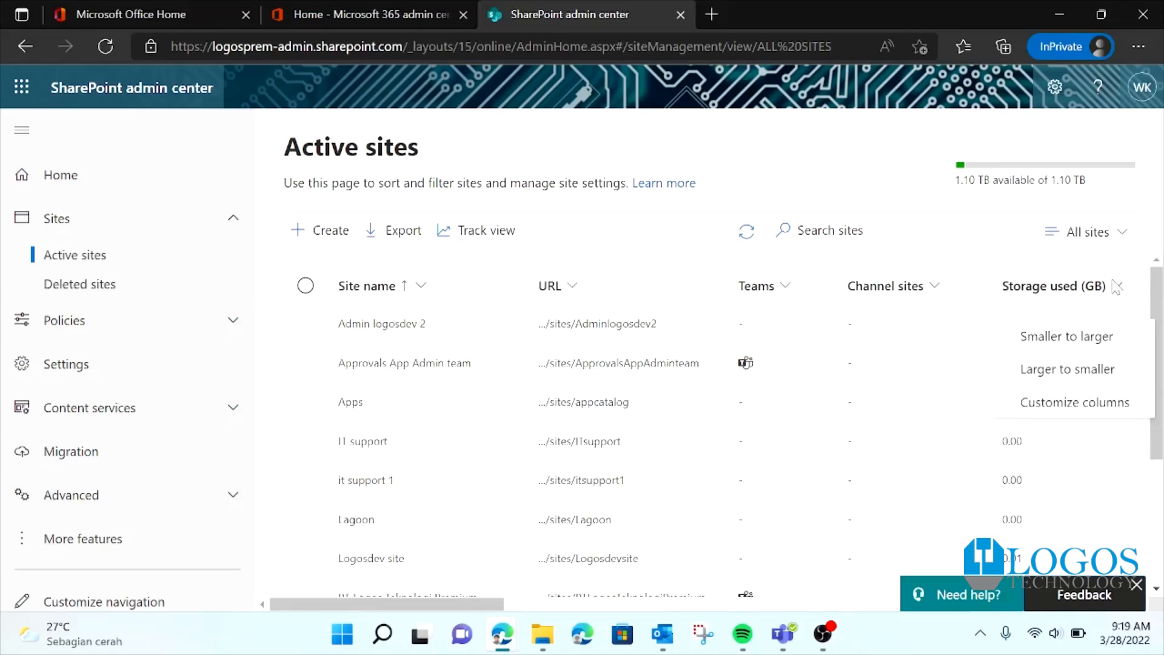
left_click(996, 260)
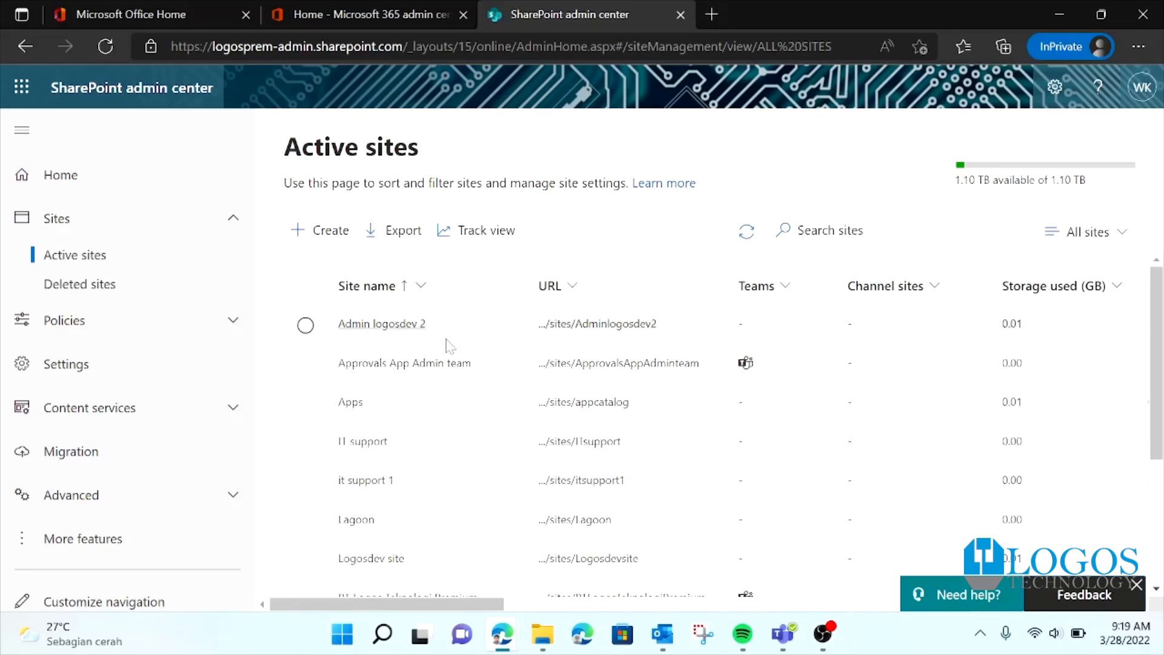
scroll(871, 406, "down", 3)
scroll(871, 405, "up", 3)
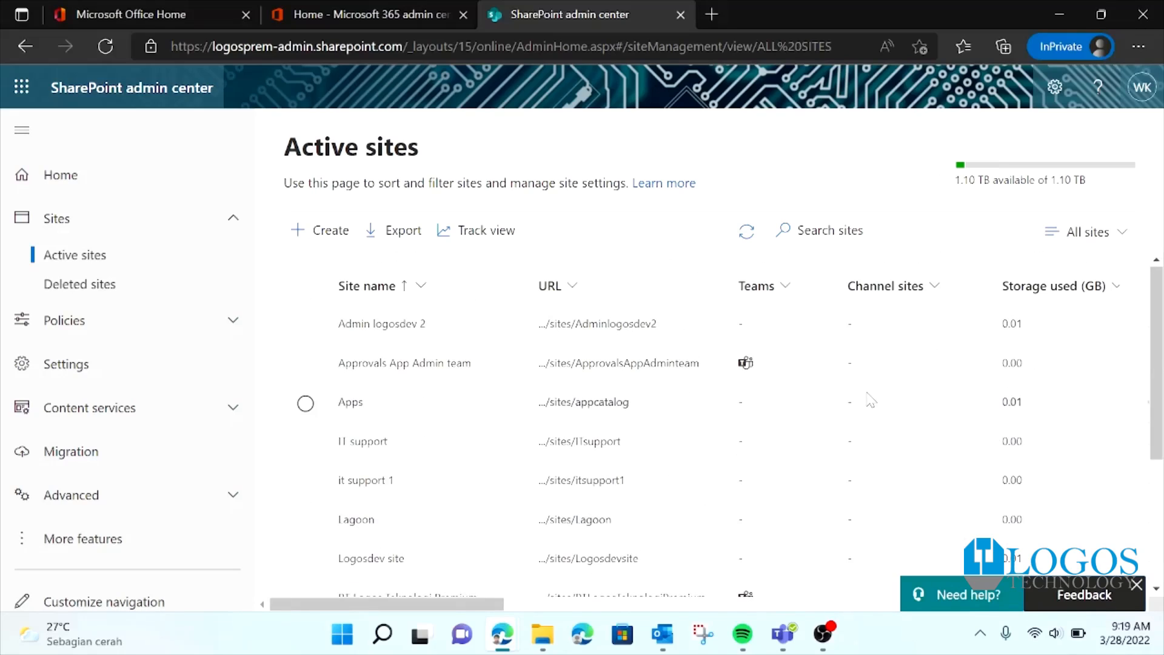
scroll(870, 400, "down", 3)
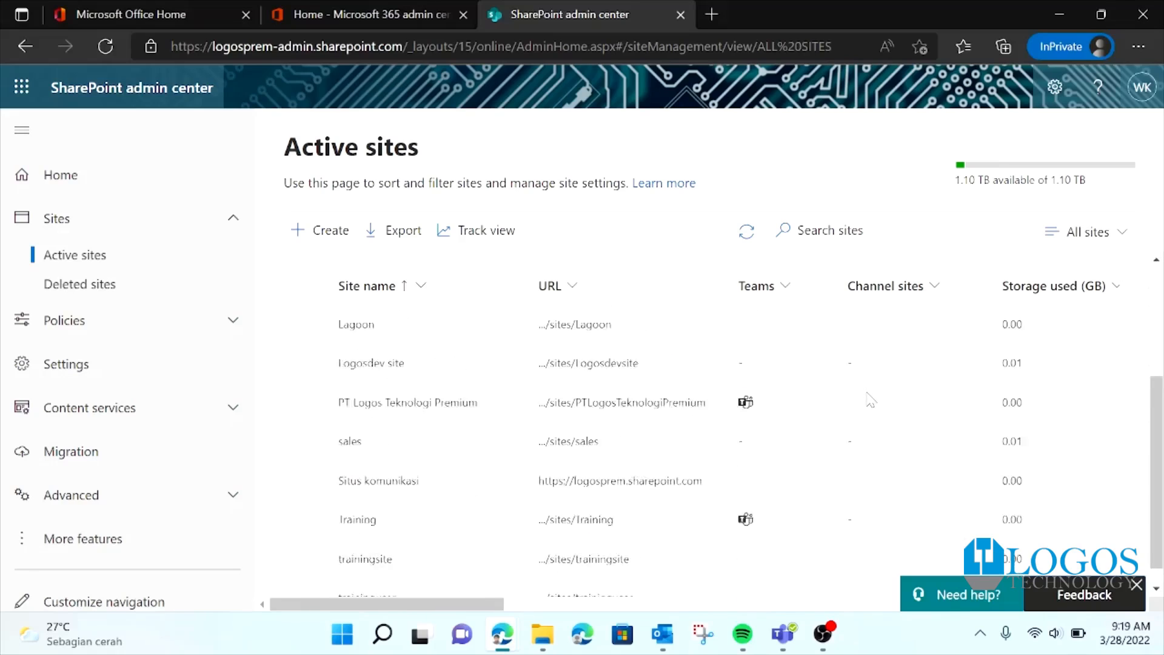
scroll(871, 400, "up", 3)
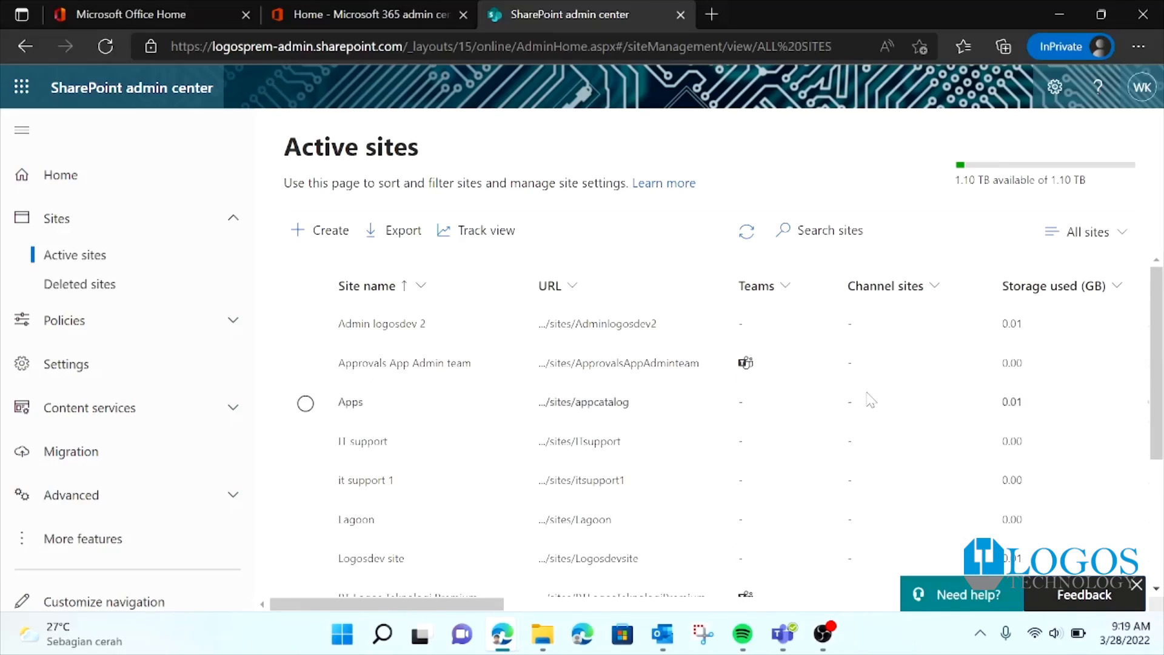